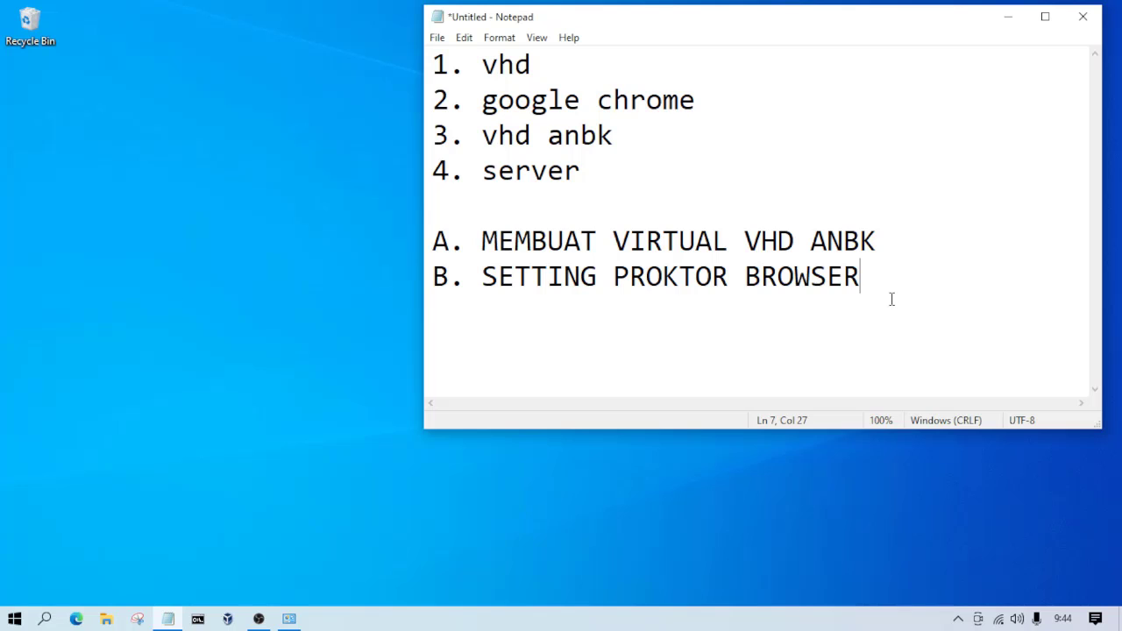
Step: Move the heading "A. MEMBUAT VIRTUAL VHD ANBK" to the first line, directly above the numbered list, leaving no blank line before it
left_click_drag(894, 226, 739, 215)
key("ctrl+c")
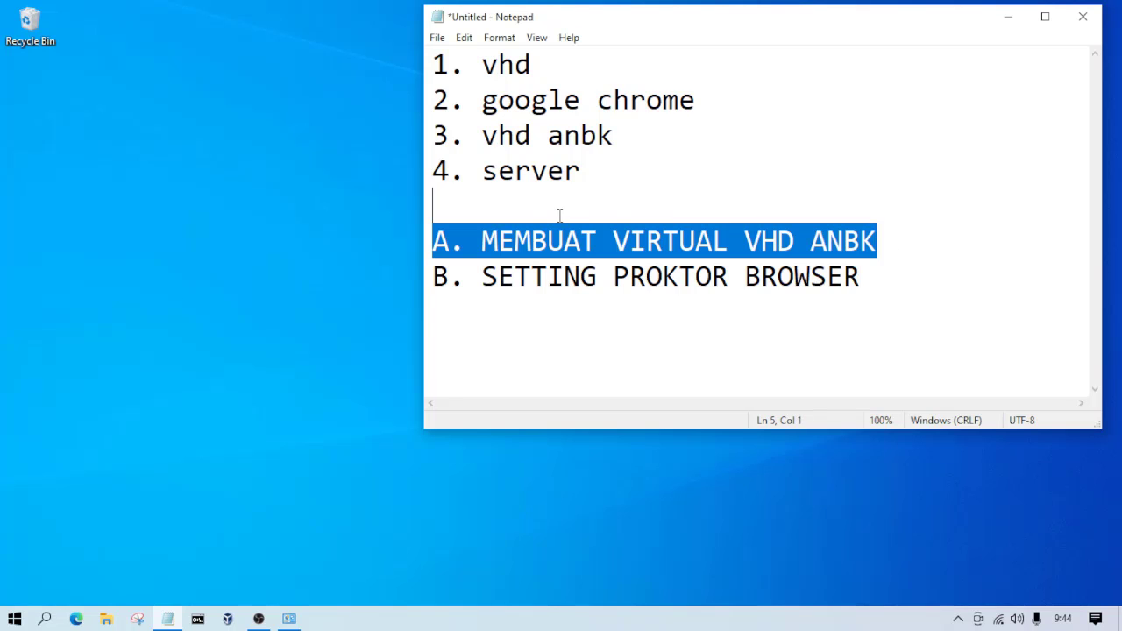
key("Delete")
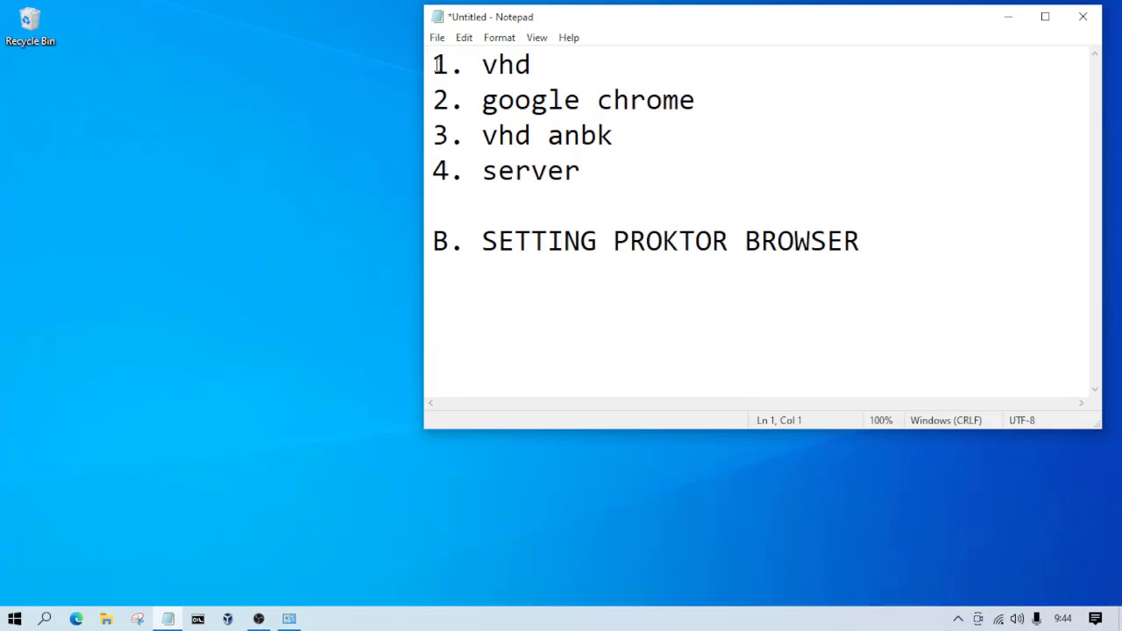
key("Return")
key("ctrl+v")
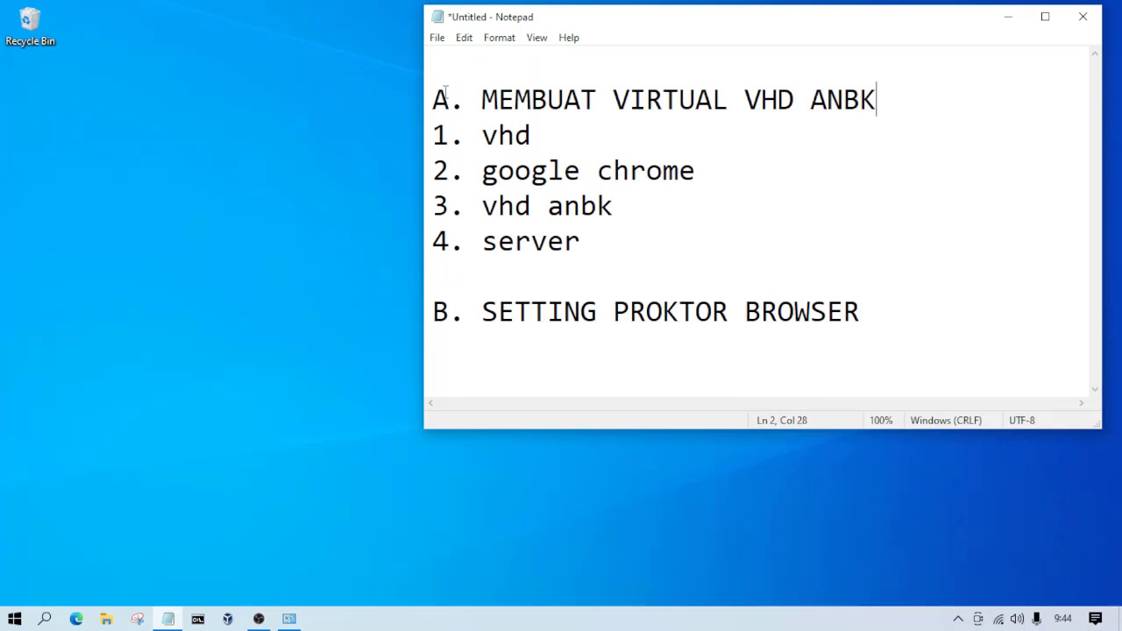
left_click(495, 66)
key("Delete")
Step: Add the line "1. PROKTOR BROWSER" below the heading "B. SETTING PROKTOR BROWSER"
left_click(915, 278)
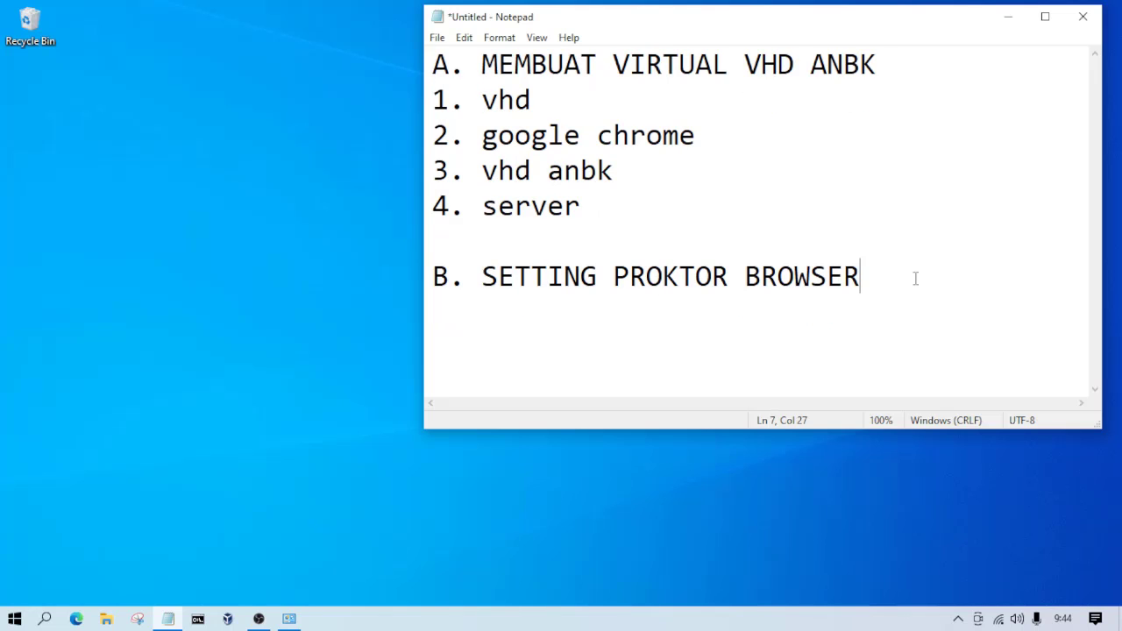
key("Return")
type("1. PROKTO")
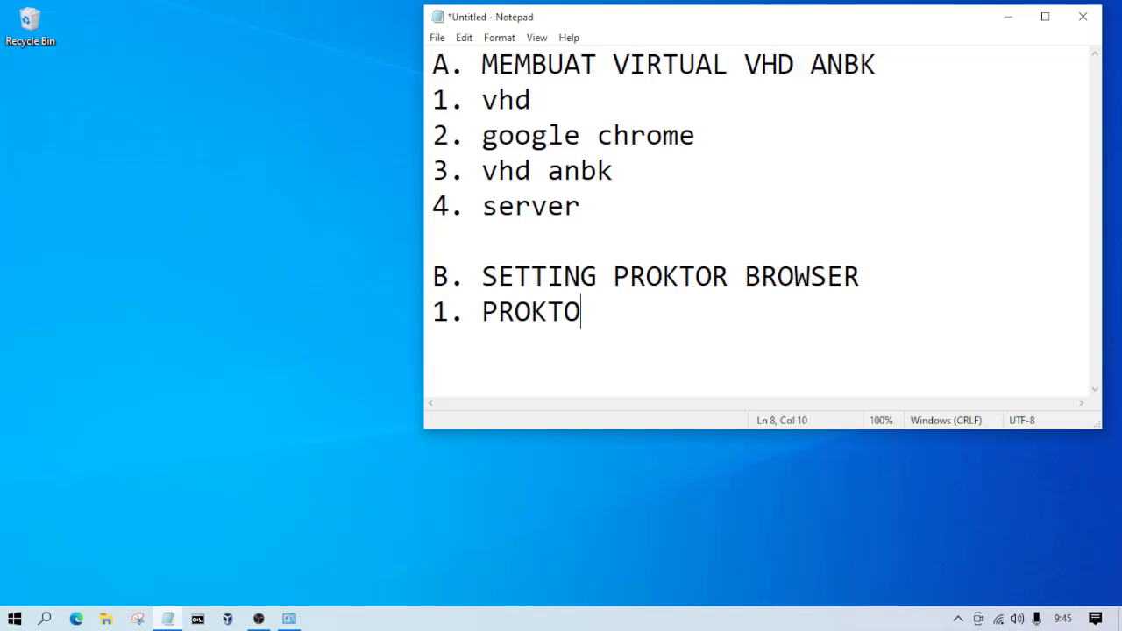
type("R BR")
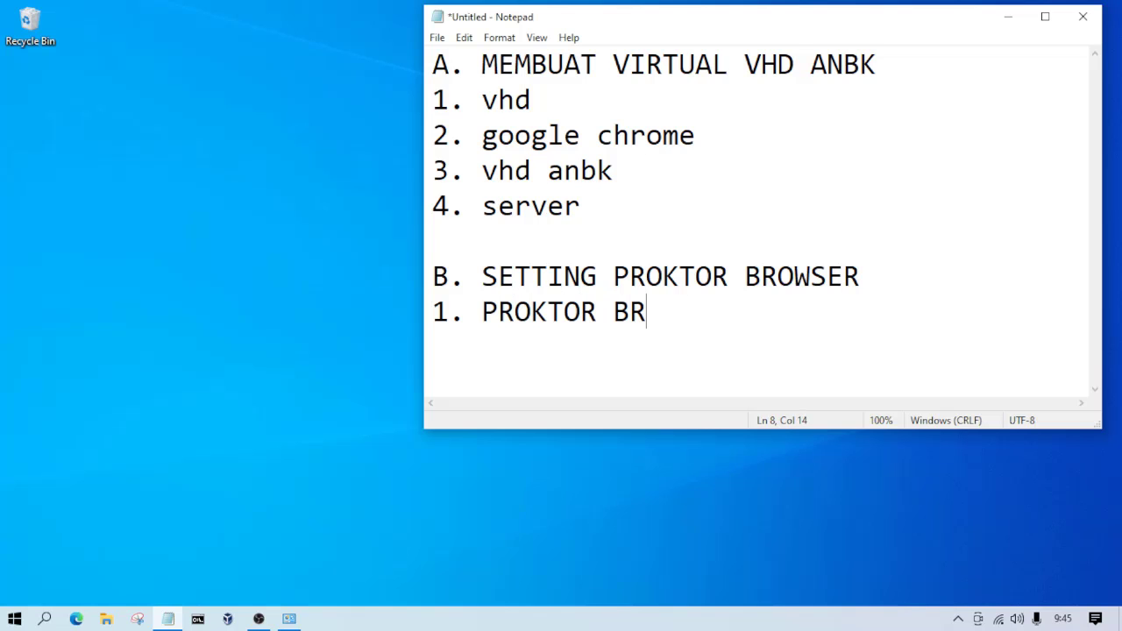
type("OWSER")
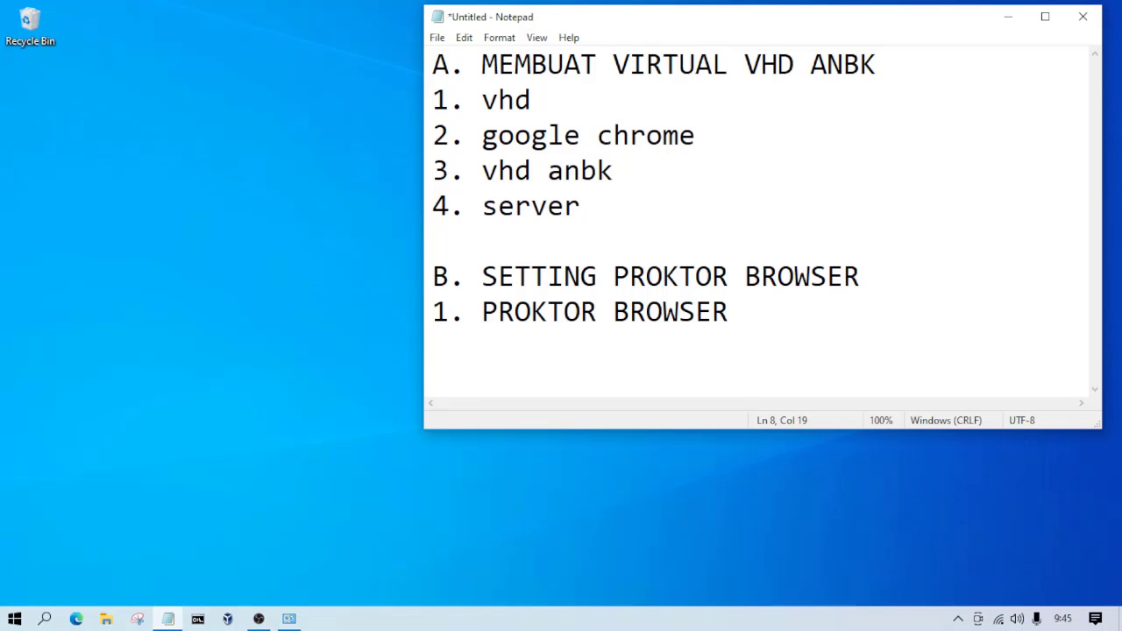
Step: Switch to Google Chrome with the Person 1 profile and go to anbk.kemdikbud.go.id
left_click(45, 619)
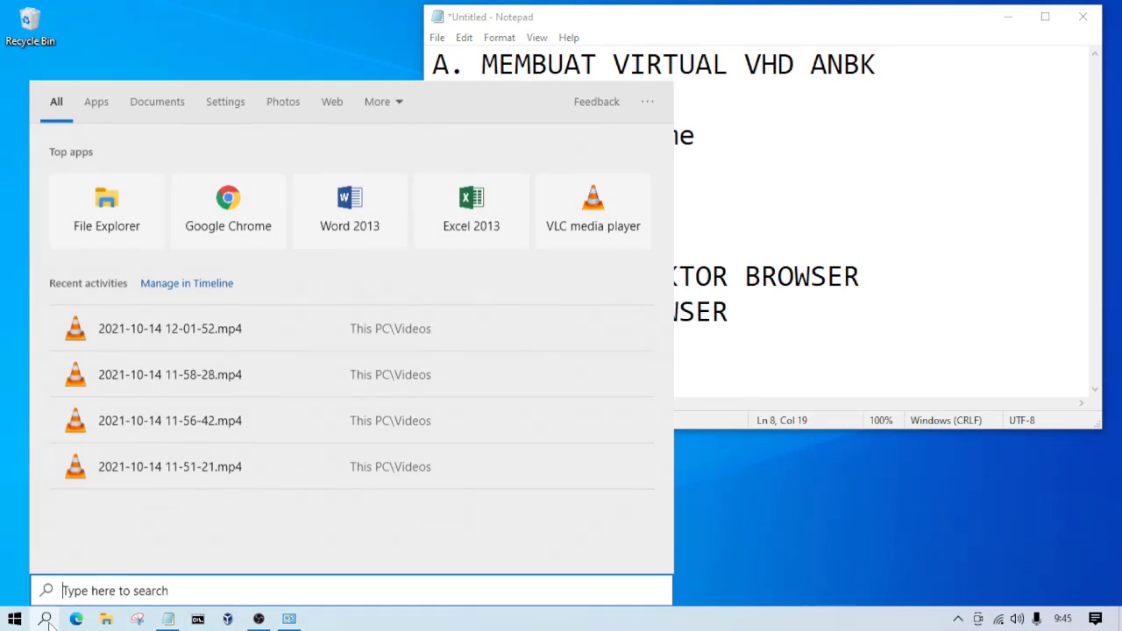
left_click(265, 226)
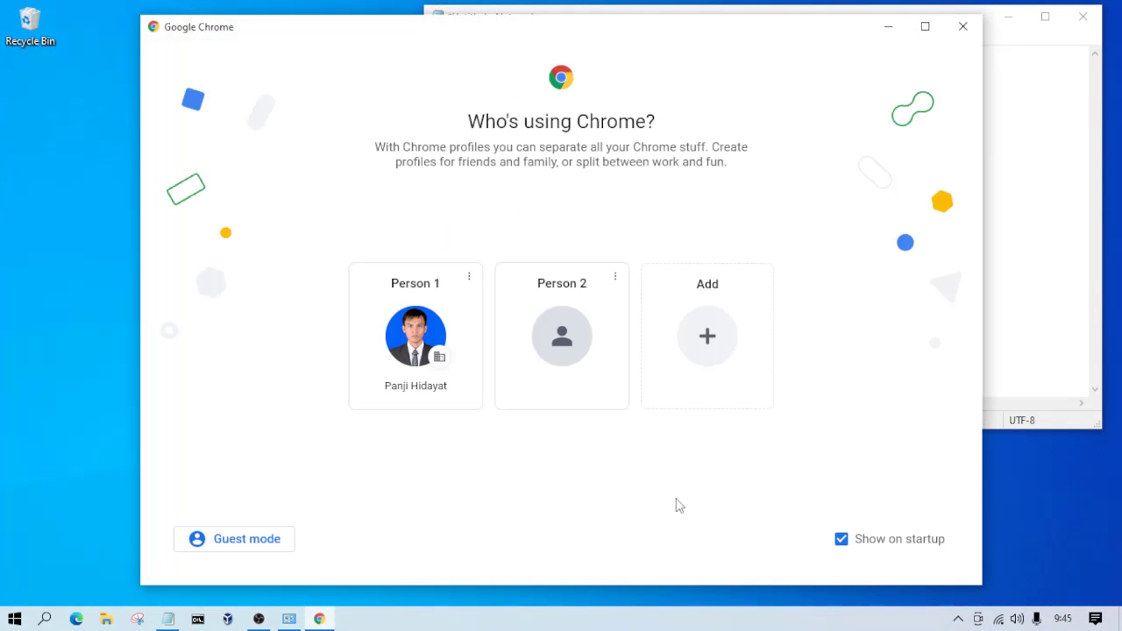
left_click(422, 320)
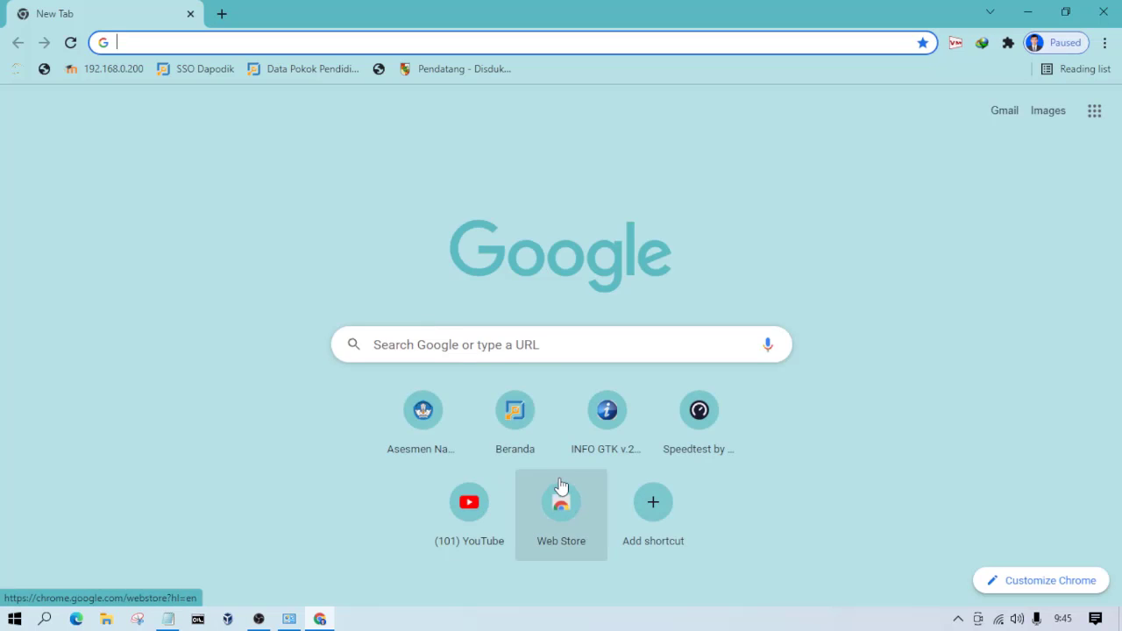
left_click(657, 43)
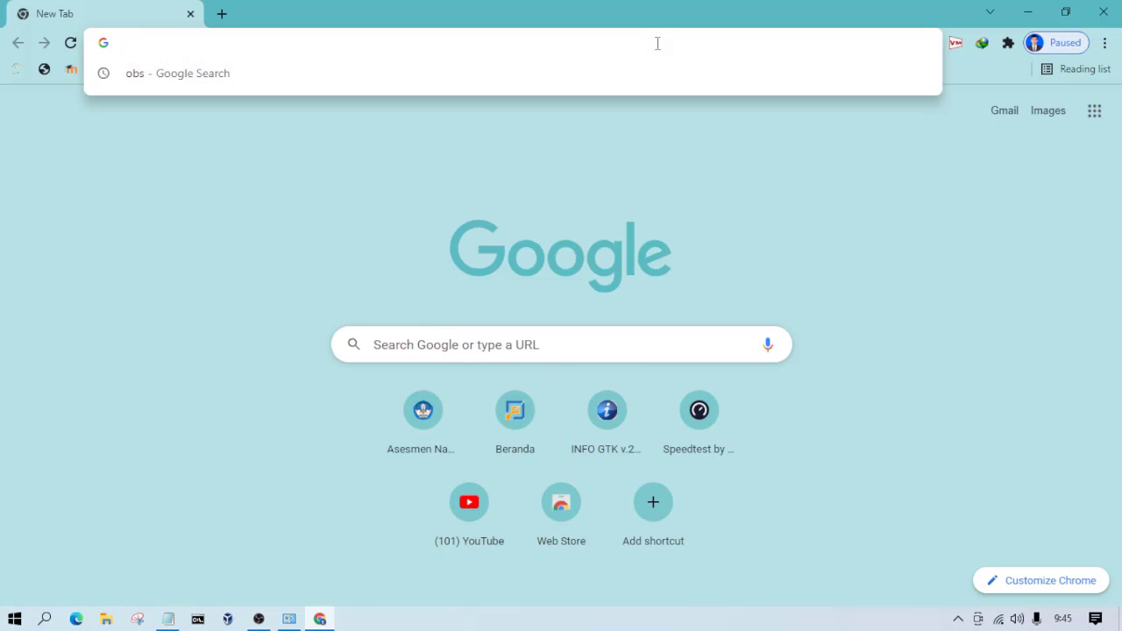
type("Anbk.kemdikbud.go.id")
key("Return")
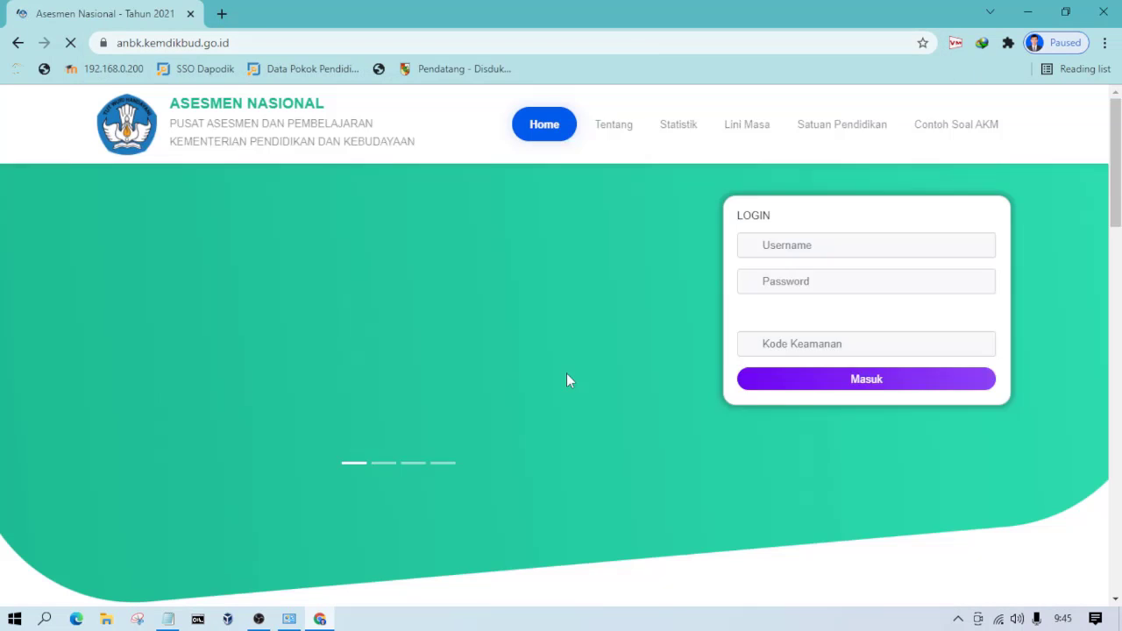
Step: Enter the security code shown in the login form and log in with the prefilled account
left_click(843, 417)
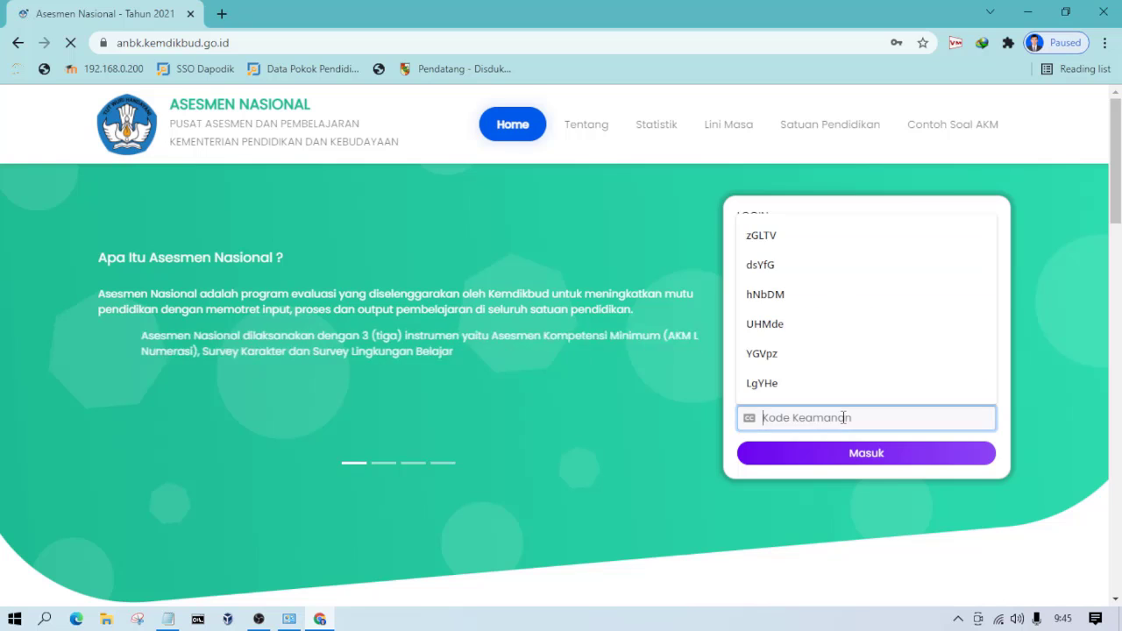
type("w")
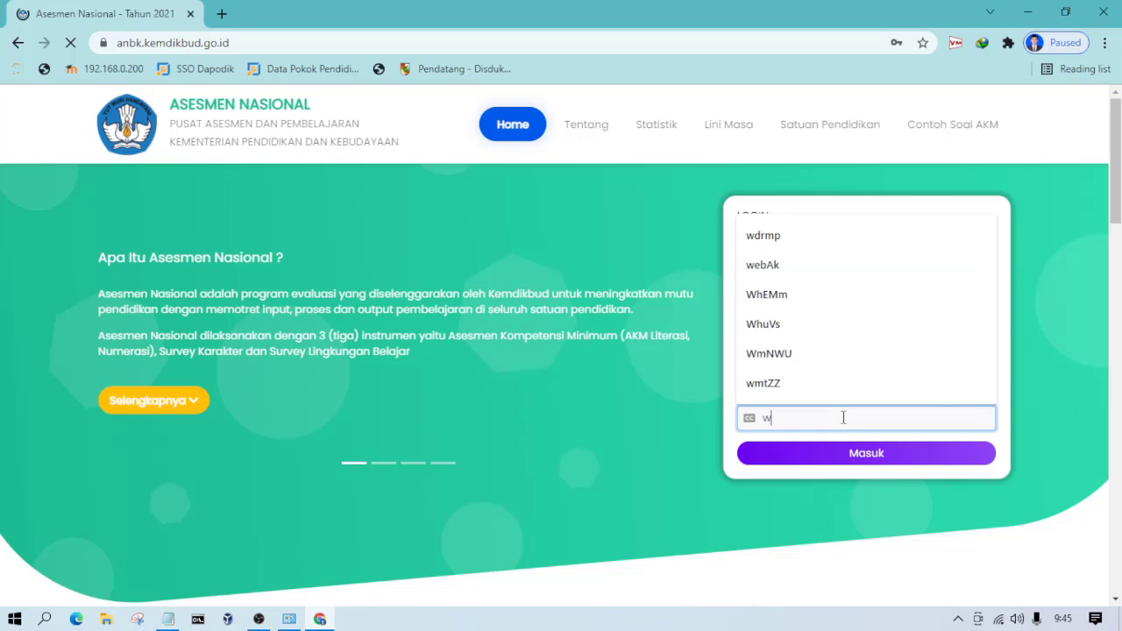
key("BackSpace")
type("WP")
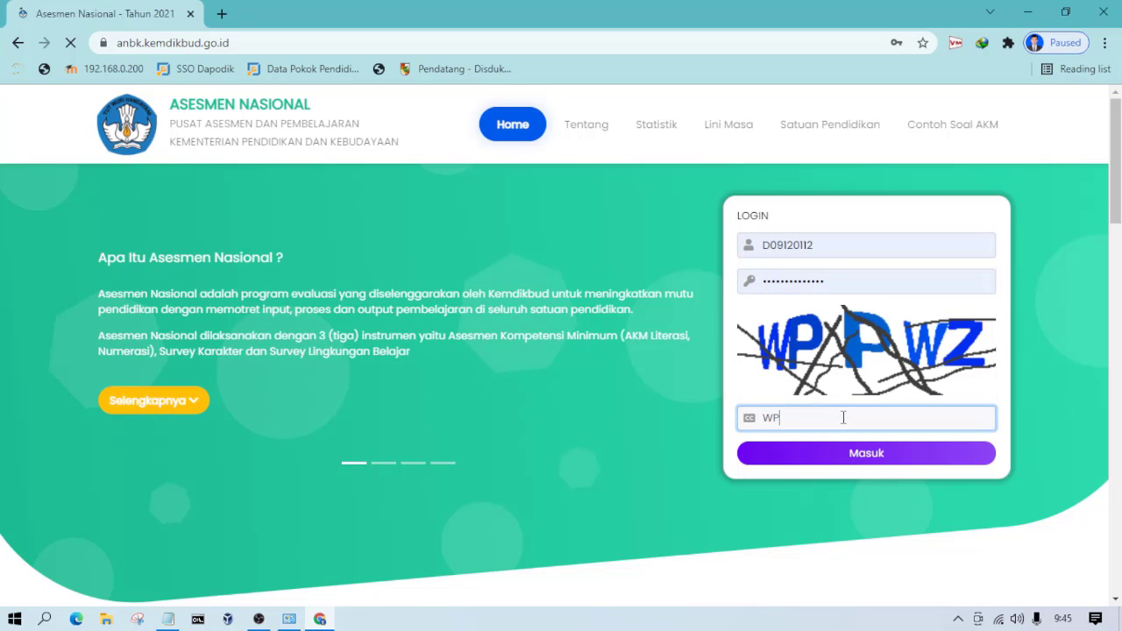
type("PWZ")
left_click(851, 458)
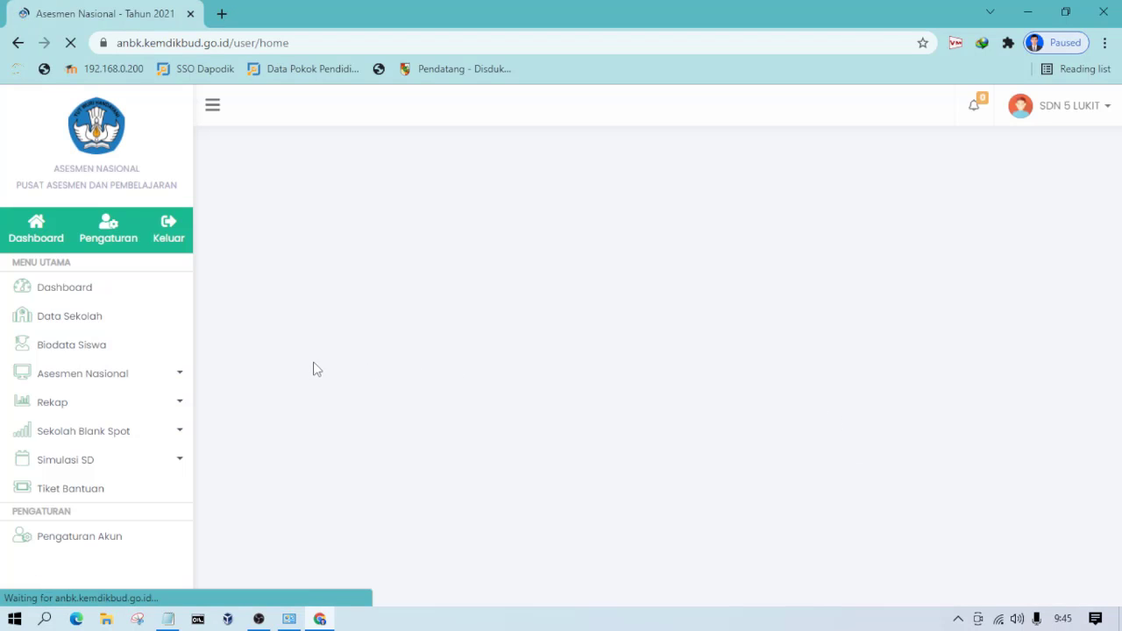
Step: Expand the Proktor & Klien Browser folder in the Download Berkas section of the dashboard
scroll(971, 270, "down", 3)
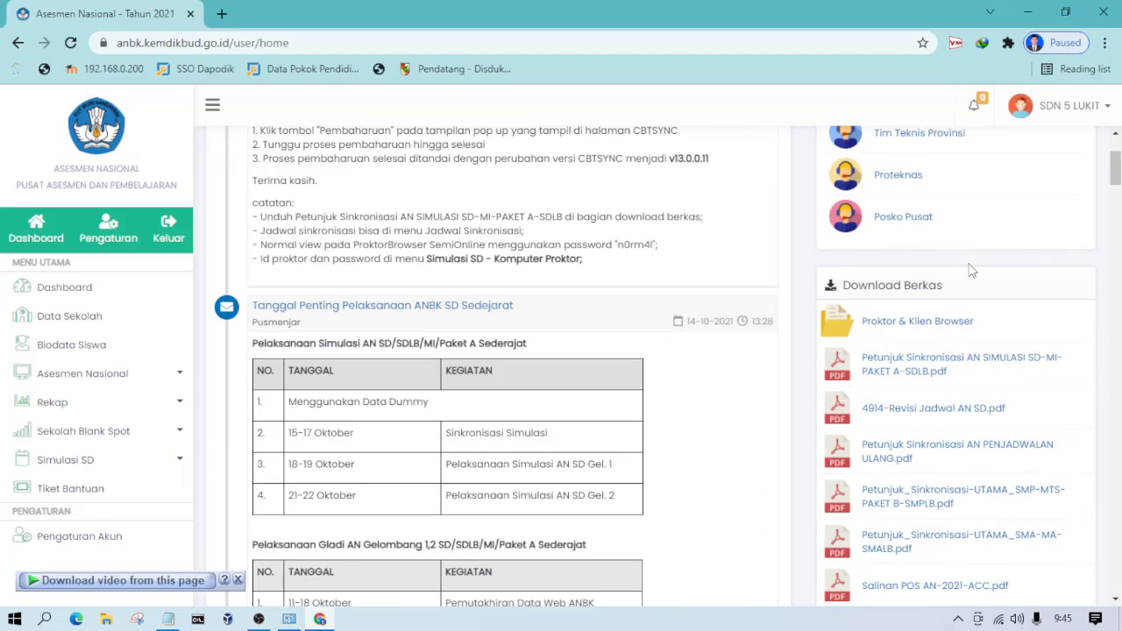
scroll(1039, 381, "down", 2)
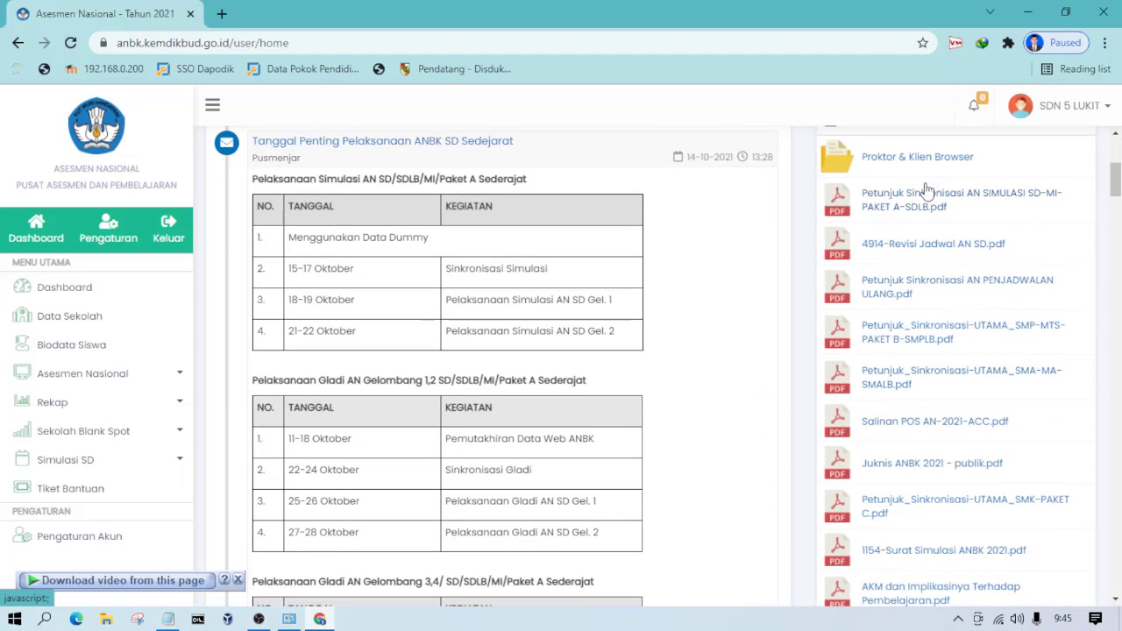
scroll(1052, 359, "up", 4)
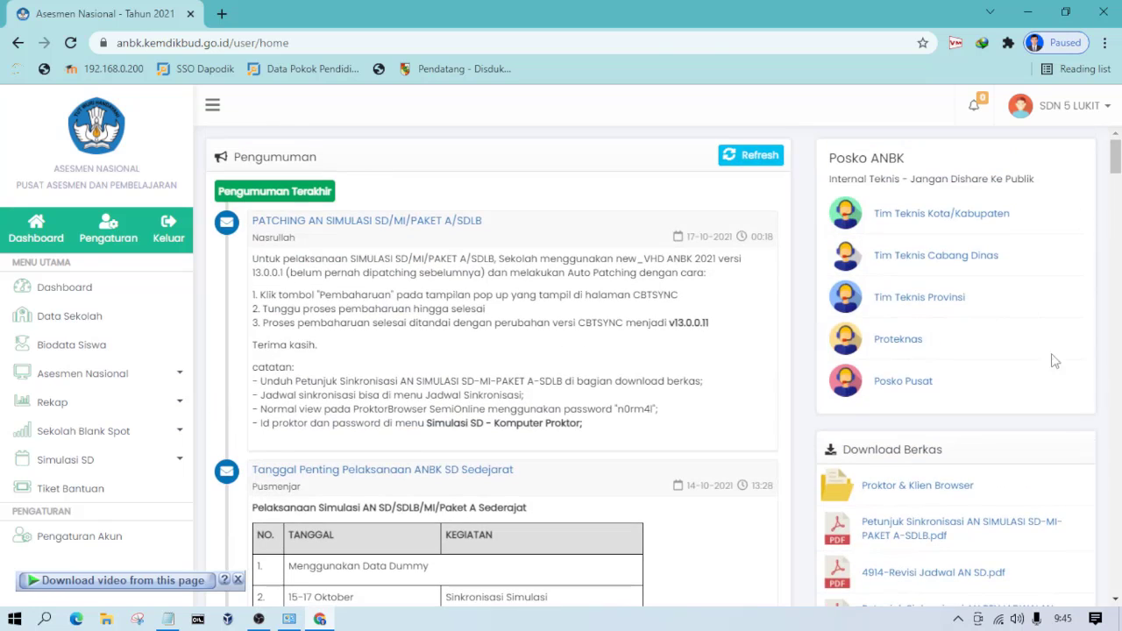
scroll(929, 324, "down", 2)
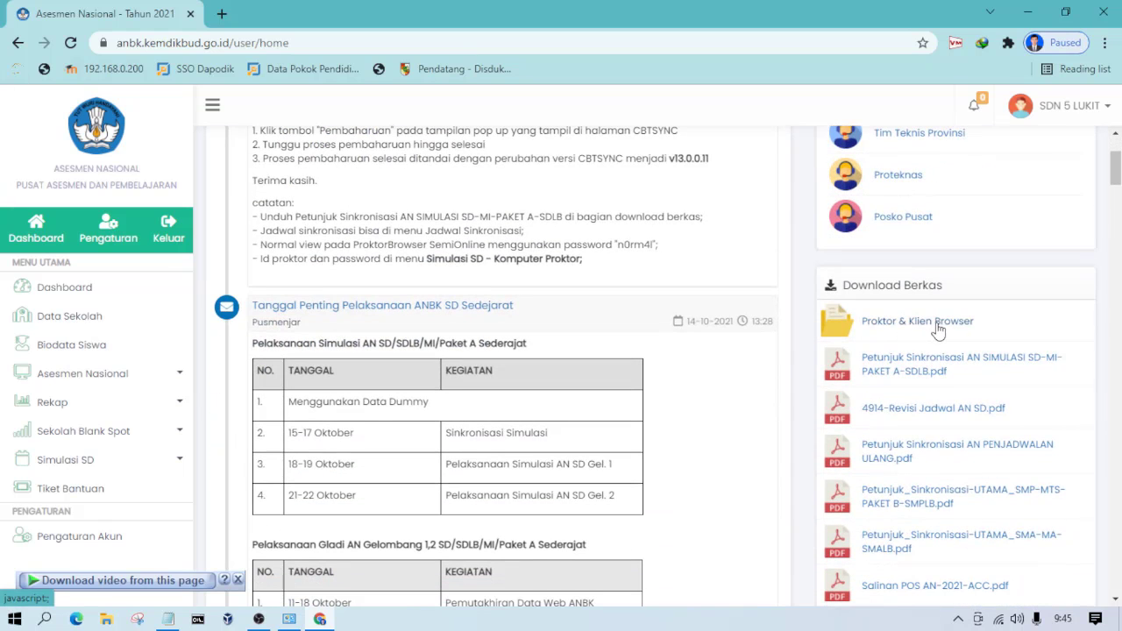
left_click(938, 329)
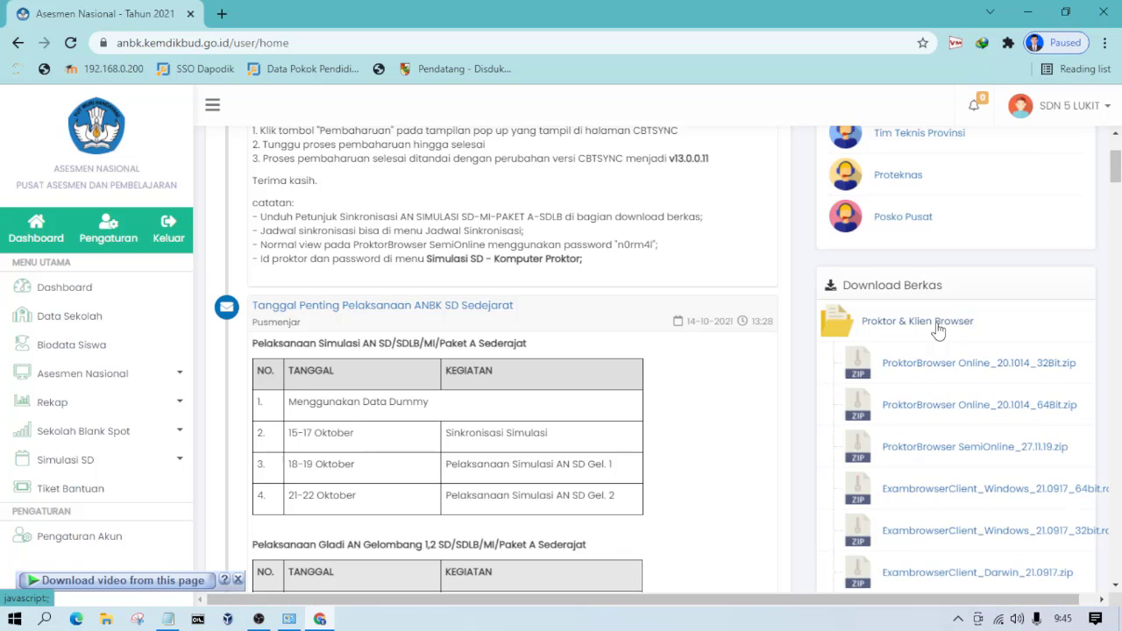
scroll(936, 328, "down", 2)
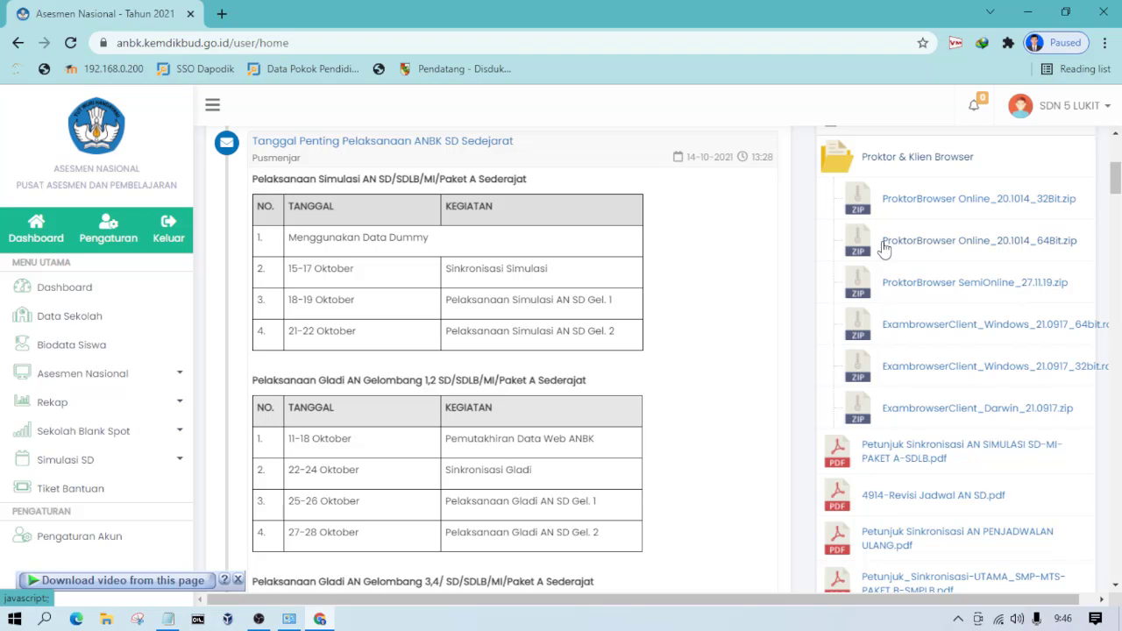
left_click_drag(877, 245, 911, 247)
right_click(932, 249)
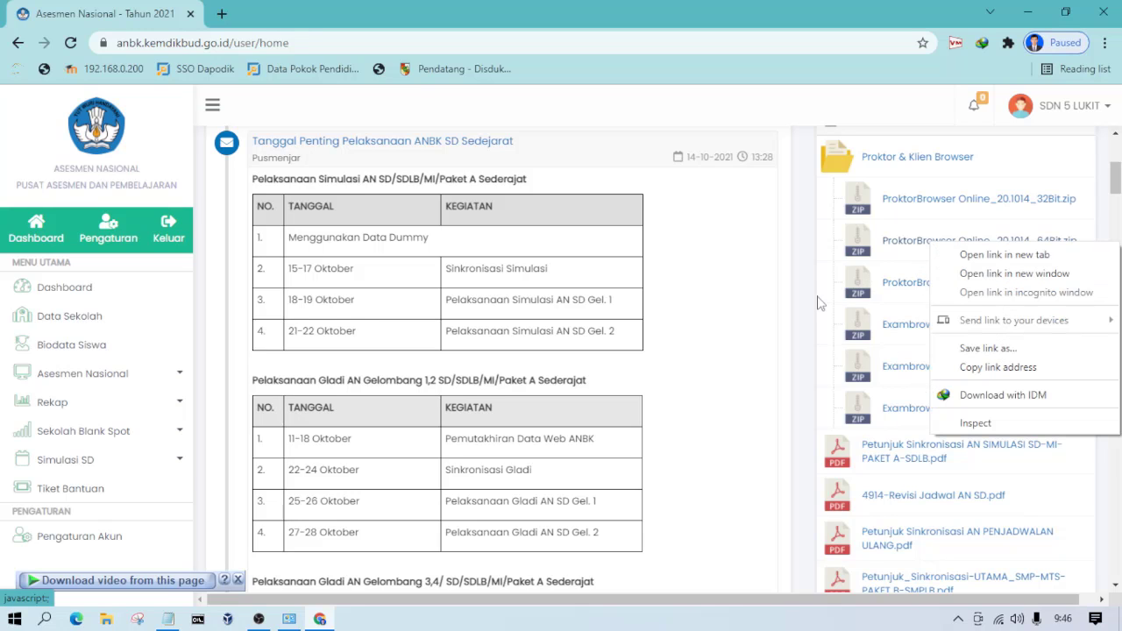
left_click(714, 434)
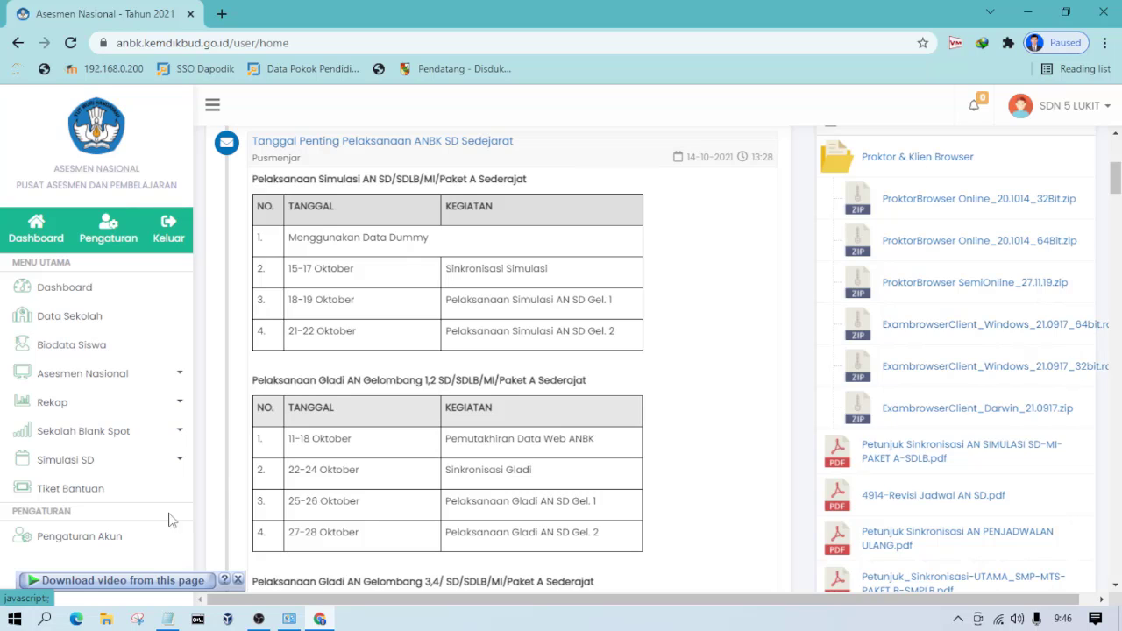
Step: Switch to File Explorer and compare the SIMULASI and BAHAN ANBK folders on drive D with the website's ProktorBrowser downloads
left_click(105, 619)
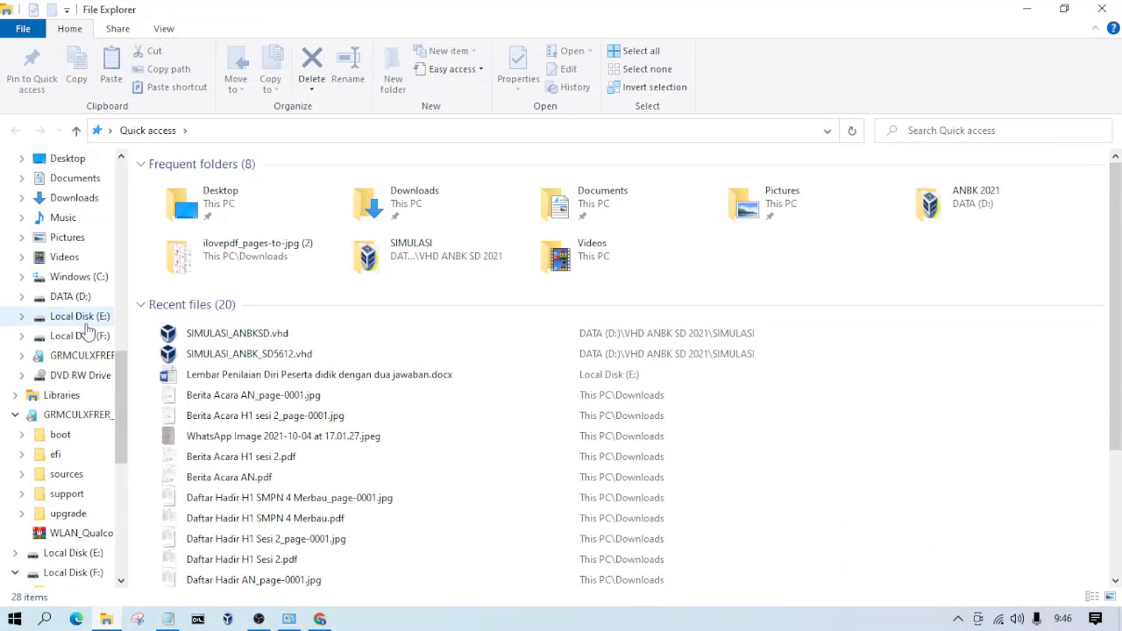
left_click(70, 297)
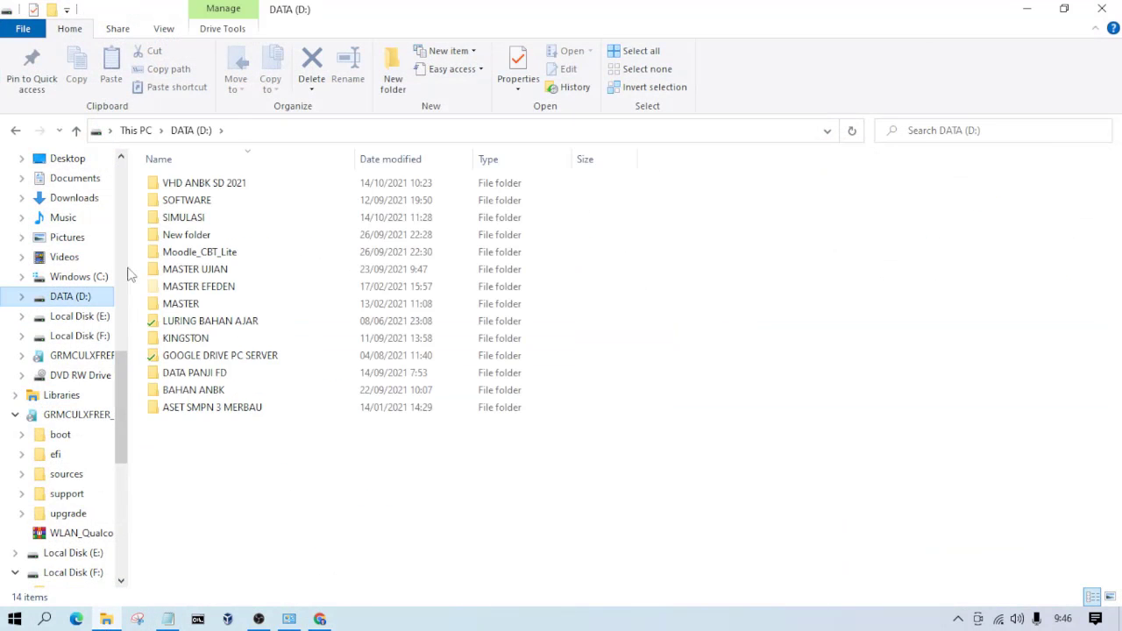
double_click(206, 219)
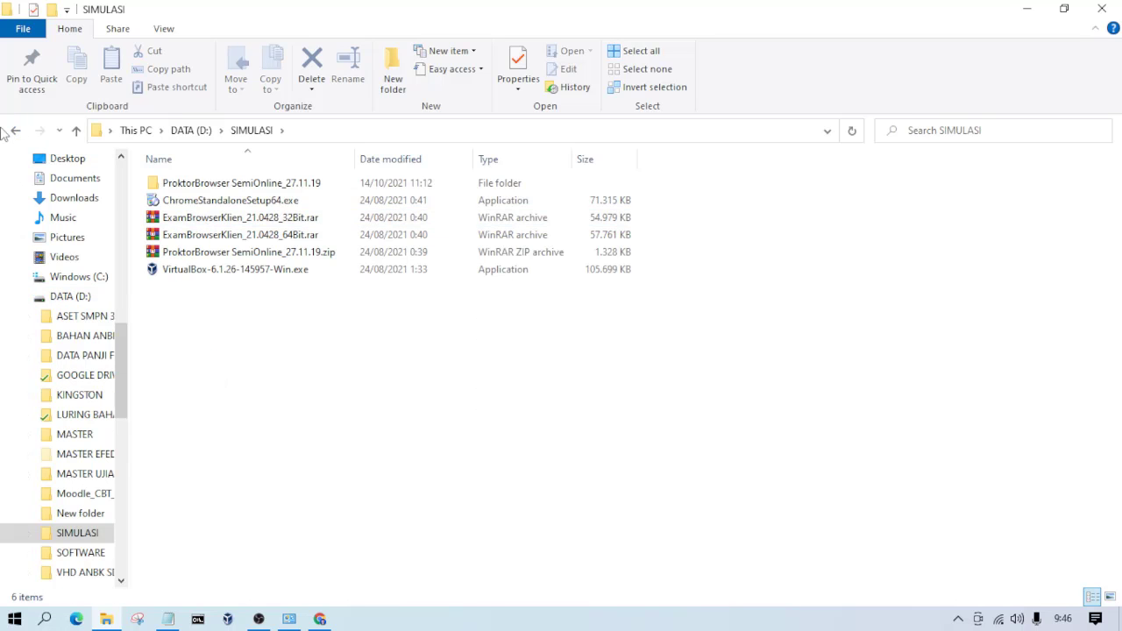
left_click(12, 130)
double_click(228, 387)
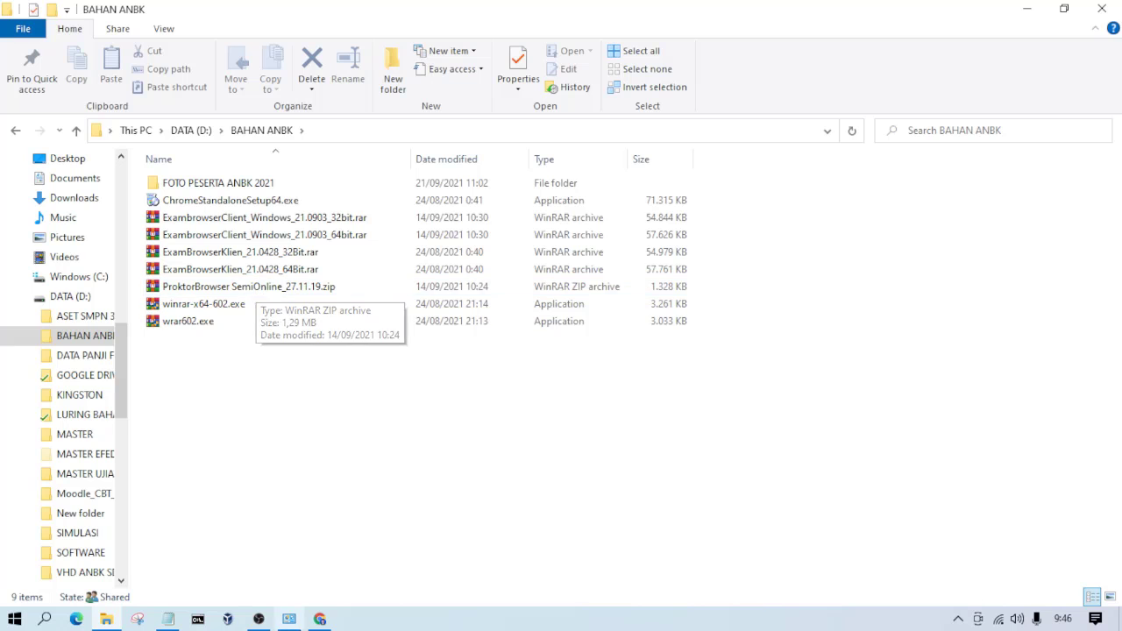
left_click(320, 619)
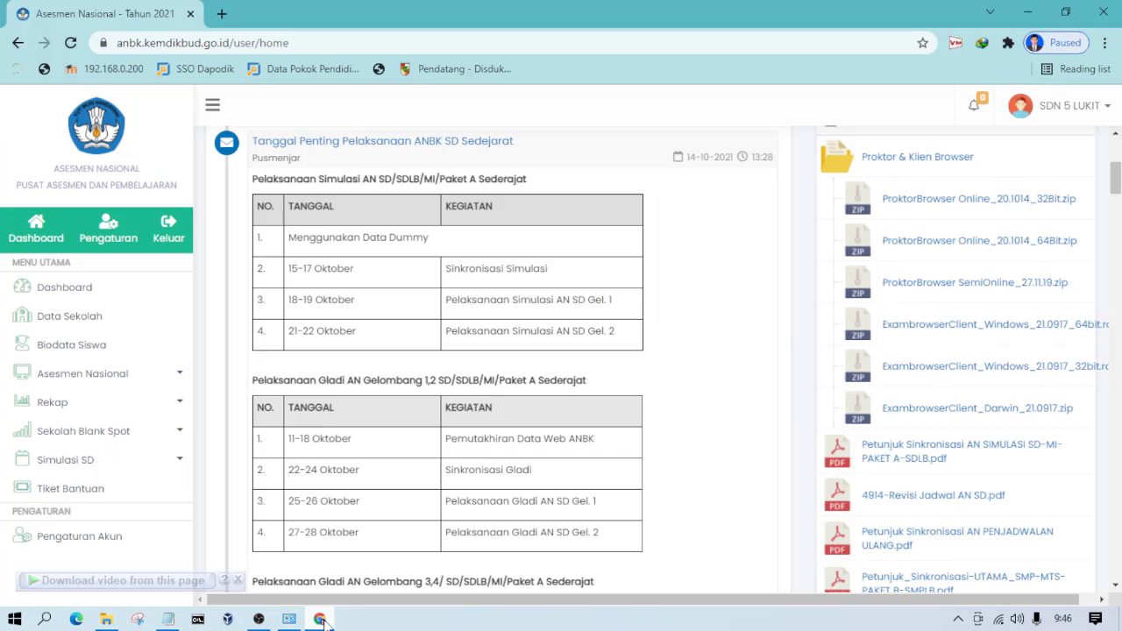
left_click(320, 619)
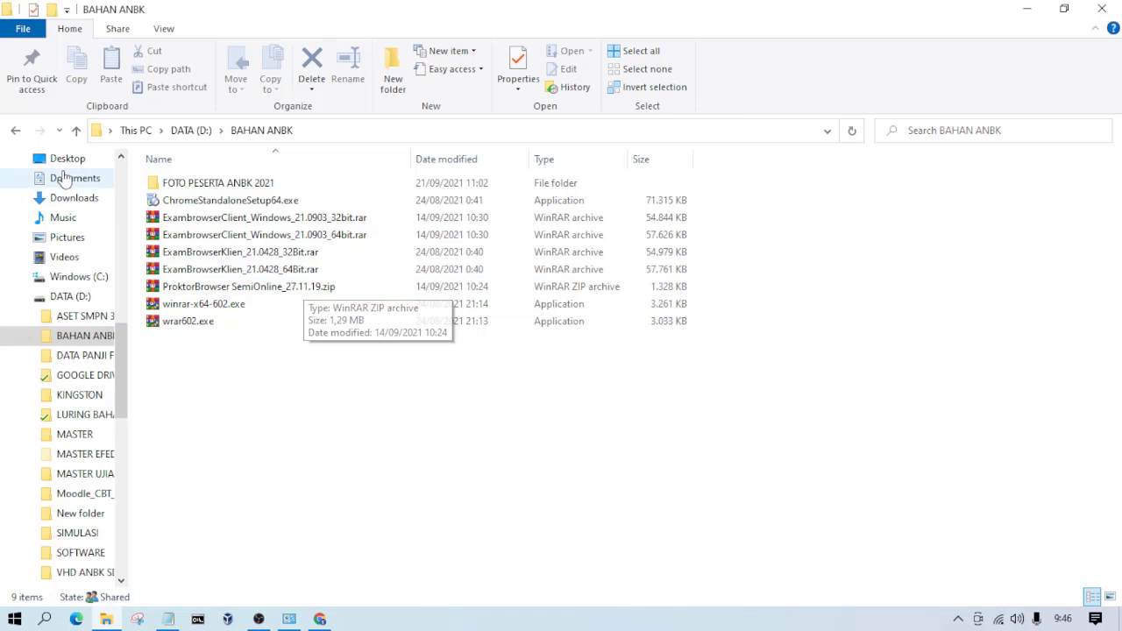
Step: Open the extracted ProktorBrowser SemiOnline_27.11.19 folder inside the SIMULASI folder on drive D
left_click(15, 130)
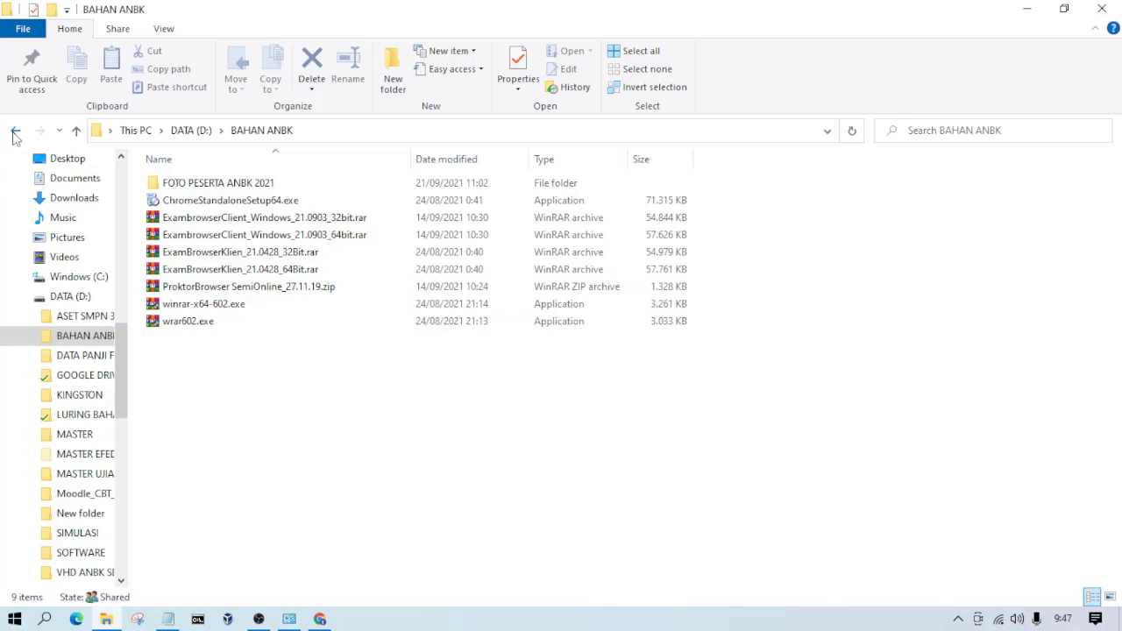
double_click(218, 216)
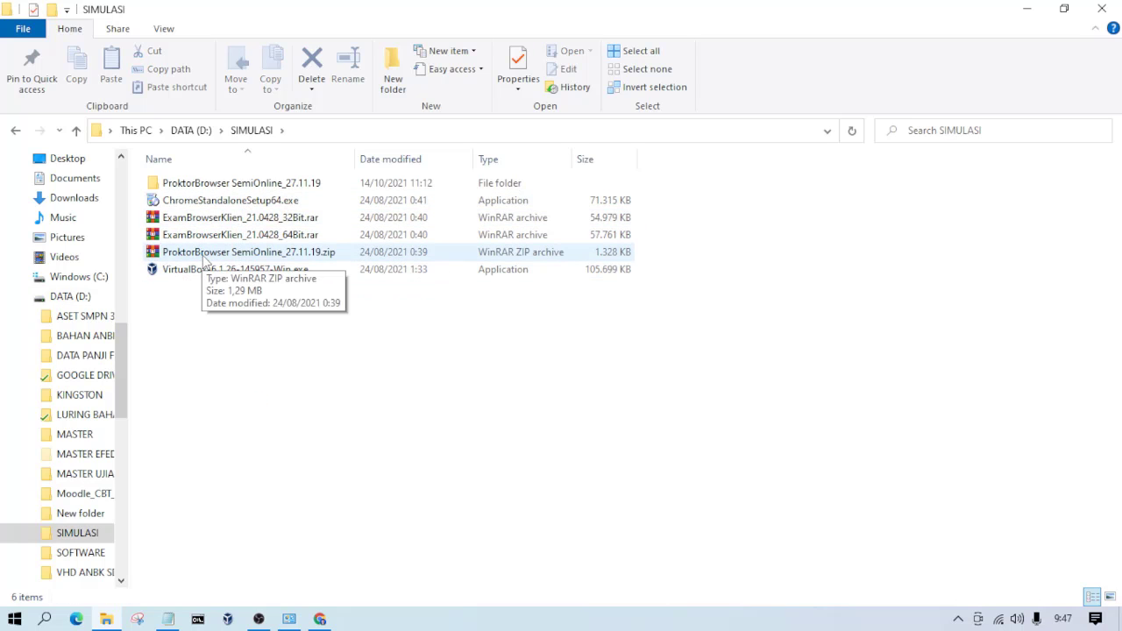
right_click(208, 260)
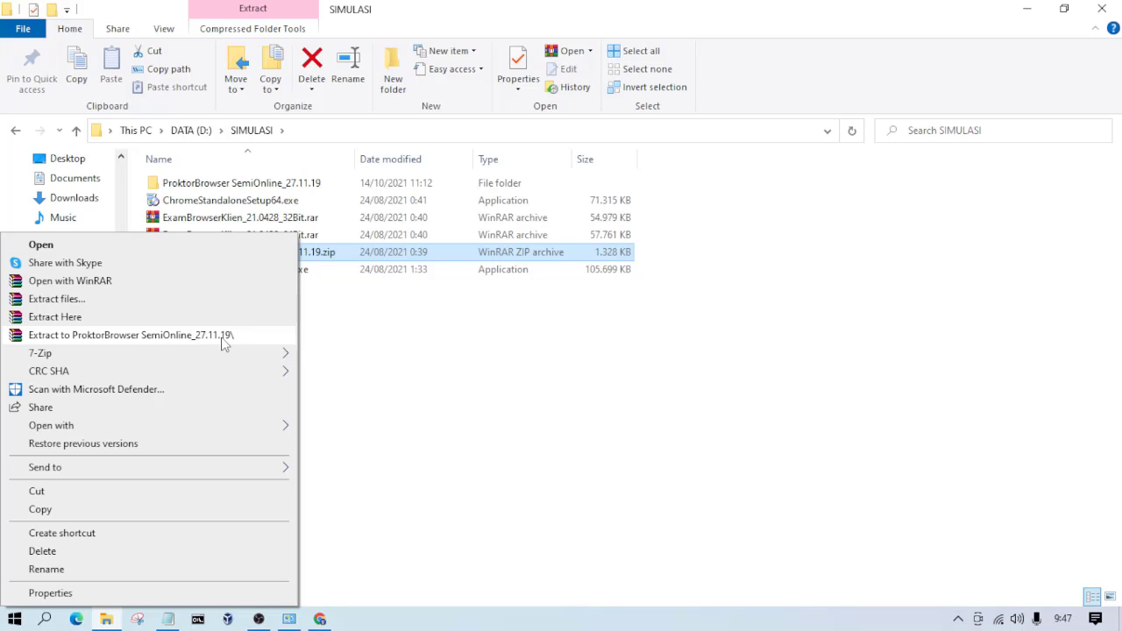
left_click(373, 342)
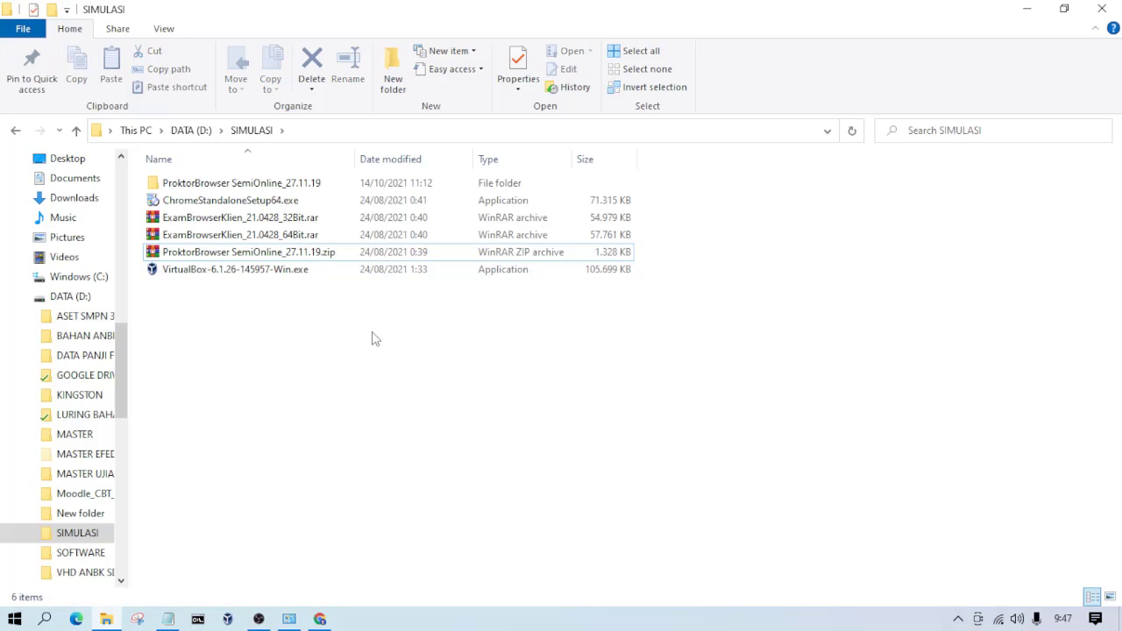
double_click(254, 187)
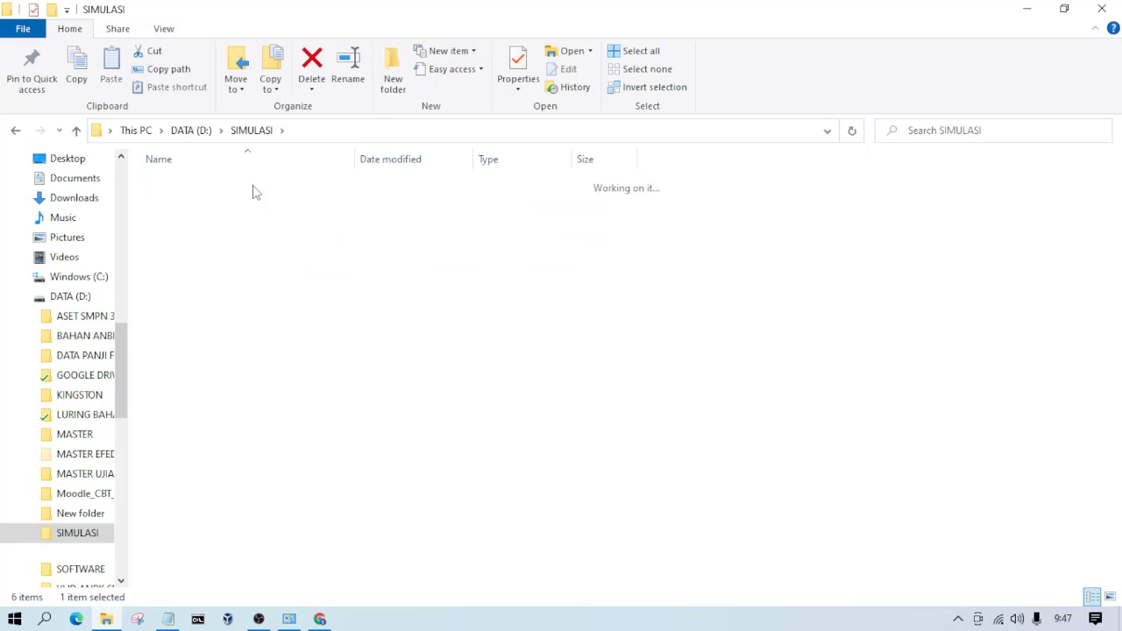
Step: Go back to the SIMULASI folder and show the desktop
left_click(16, 131)
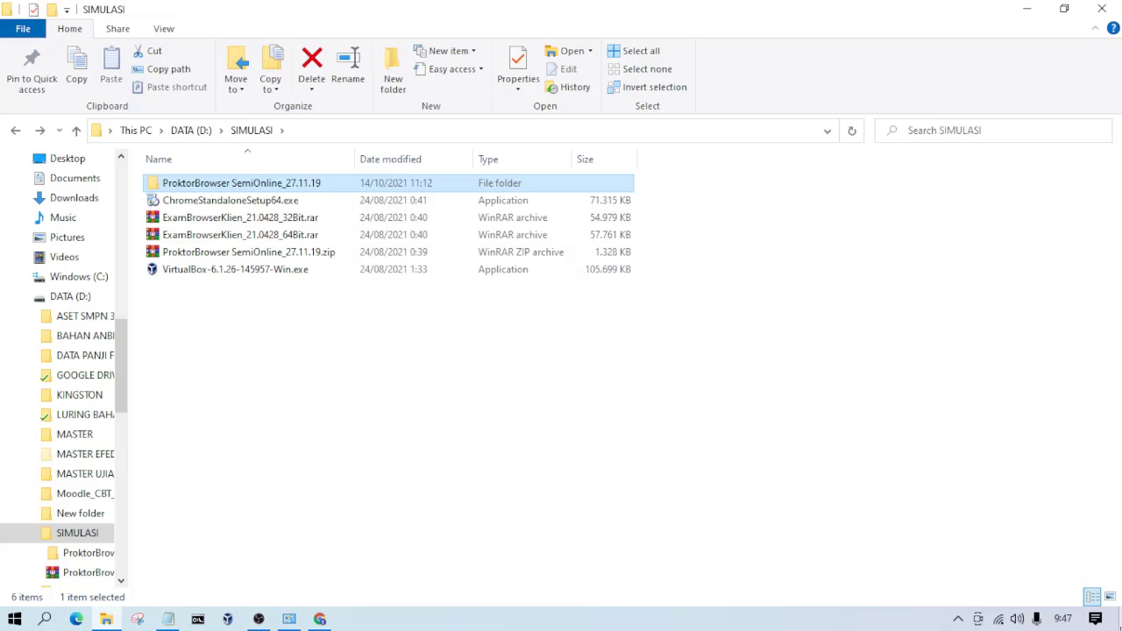
key("super+d")
right_click(317, 251)
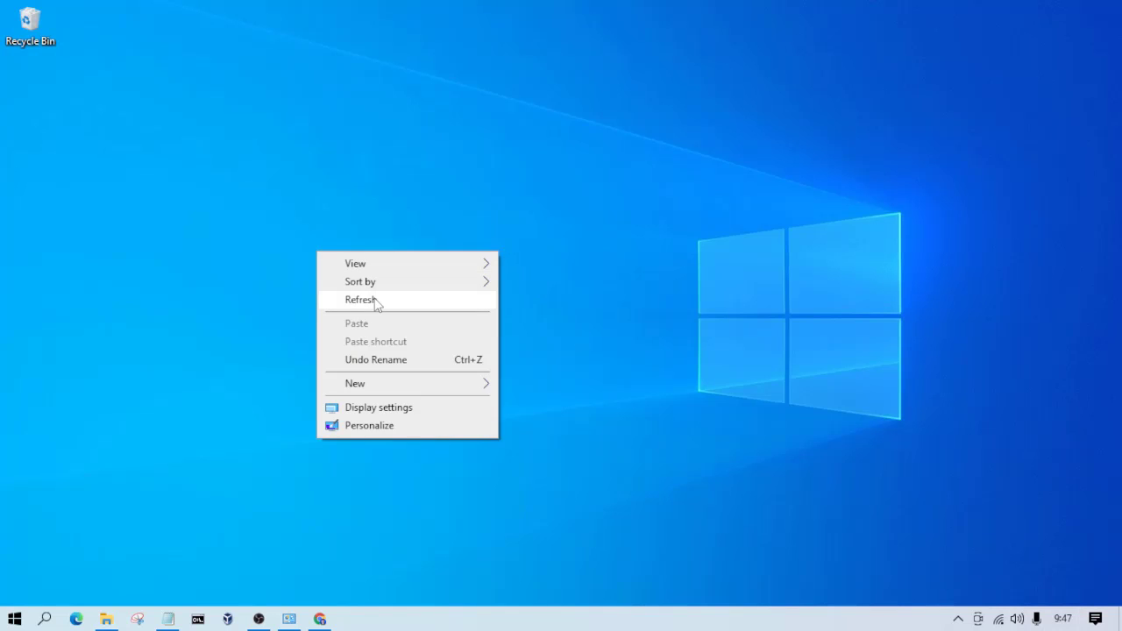
left_click(375, 301)
right_click(118, 86)
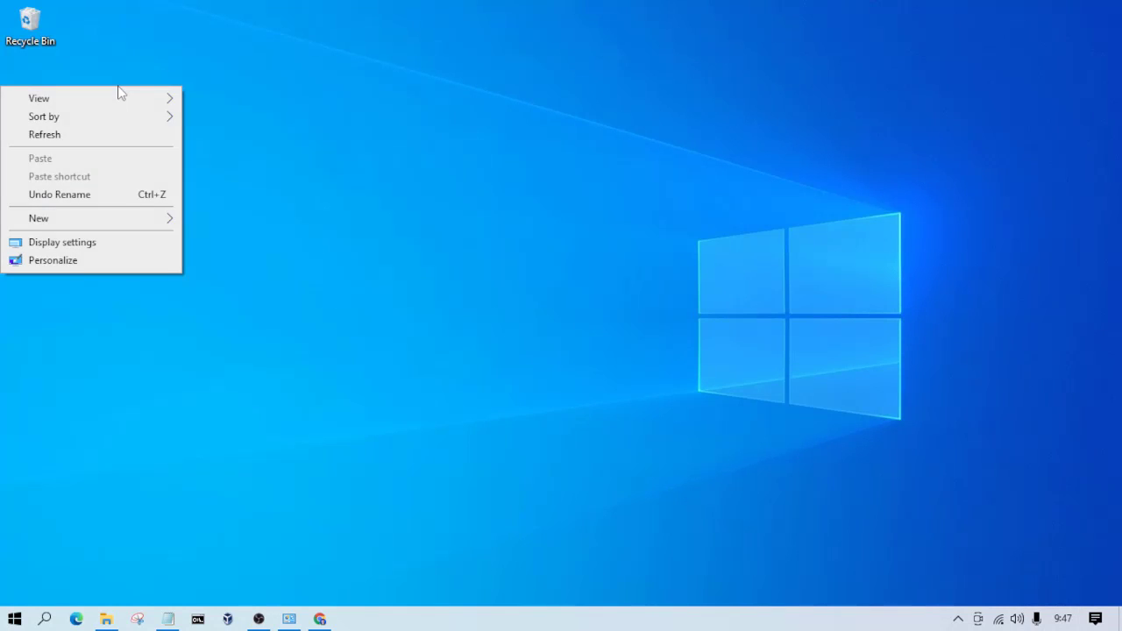
left_click(75, 141)
right_click(288, 133)
left_click(186, 182)
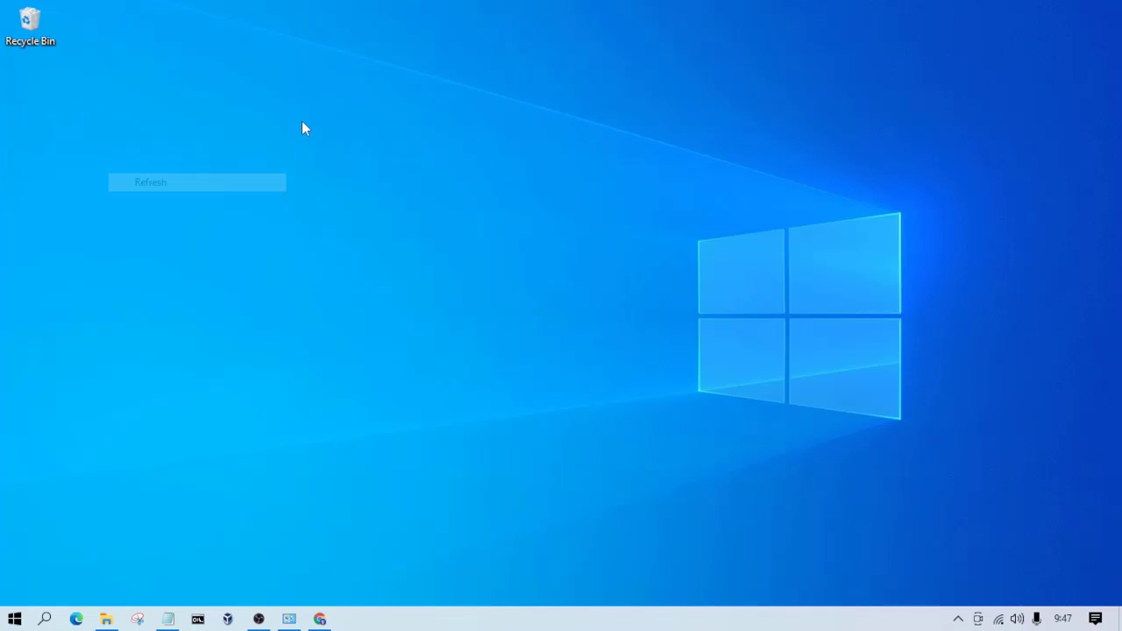
right_click(302, 123)
left_click(214, 168)
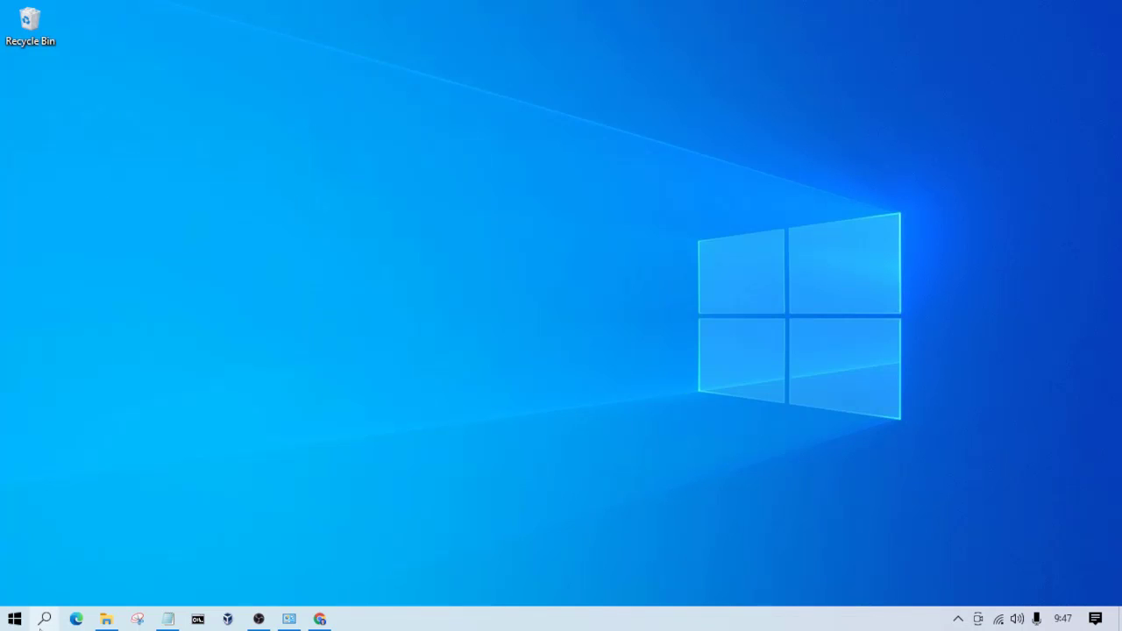
Step: Turn off Windows Defender Firewall for both private and public networks, and close its window
left_click(45, 619)
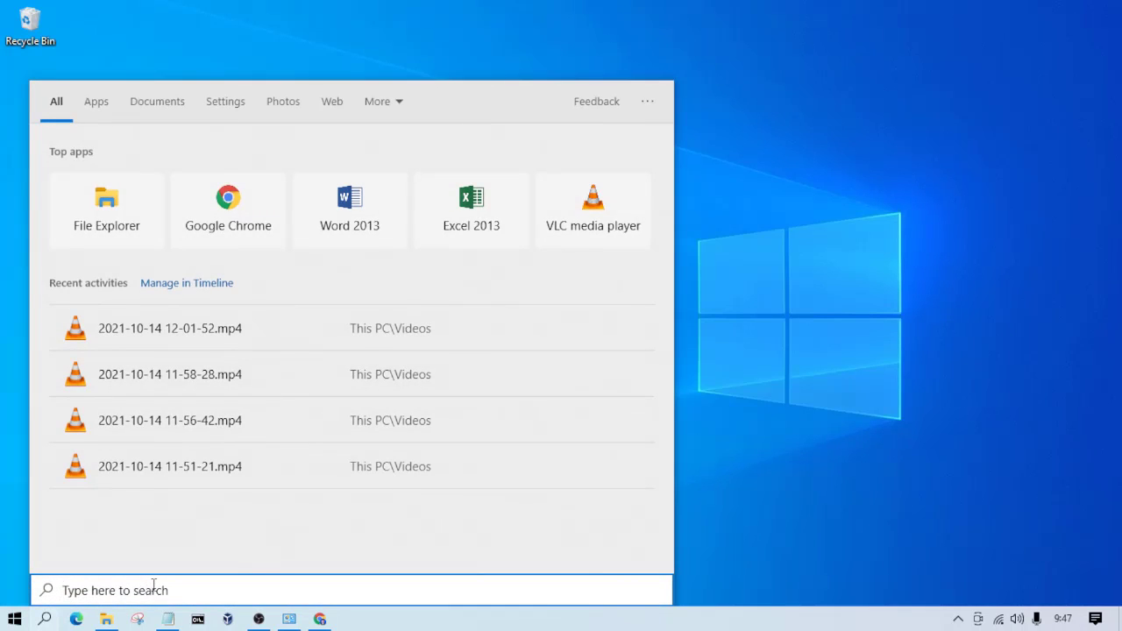
type("DE")
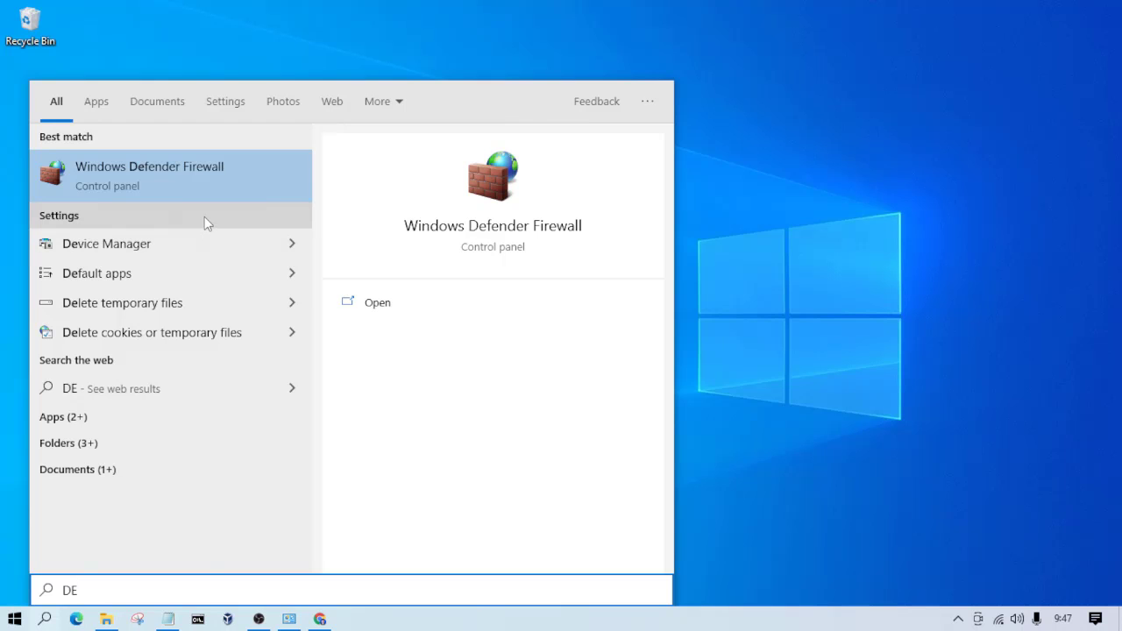
left_click(166, 181)
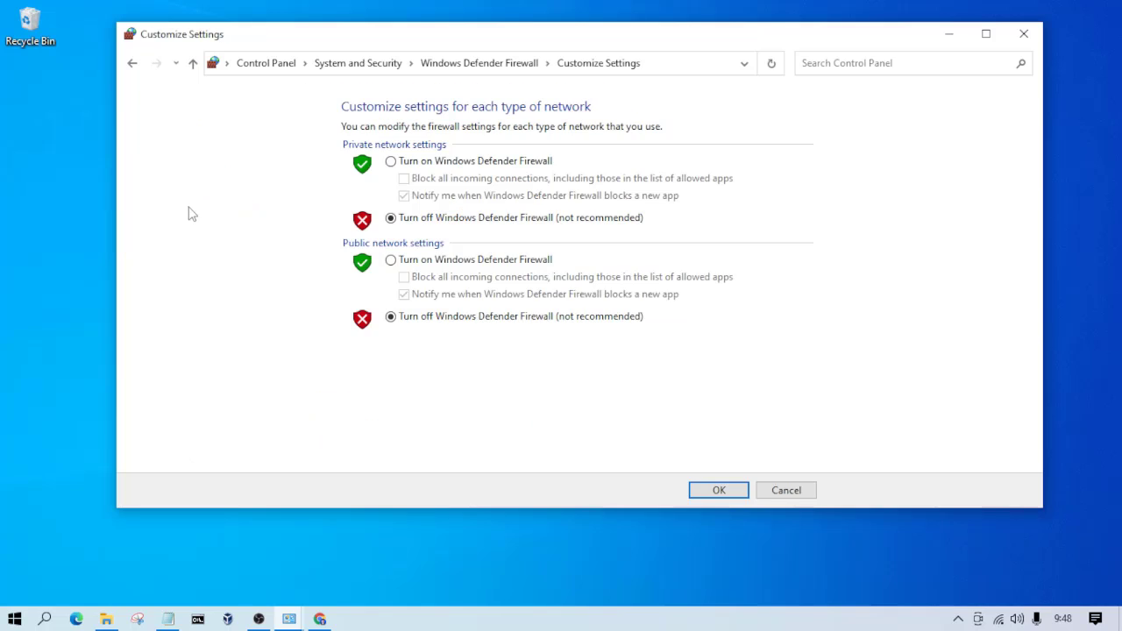
left_click(718, 492)
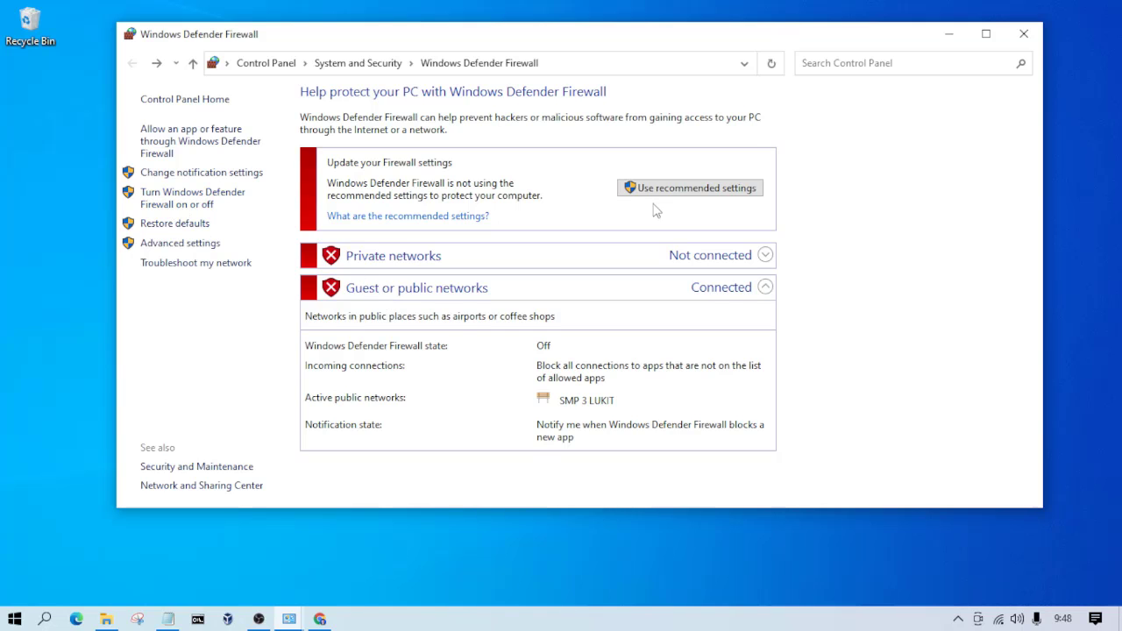
left_click(1023, 33)
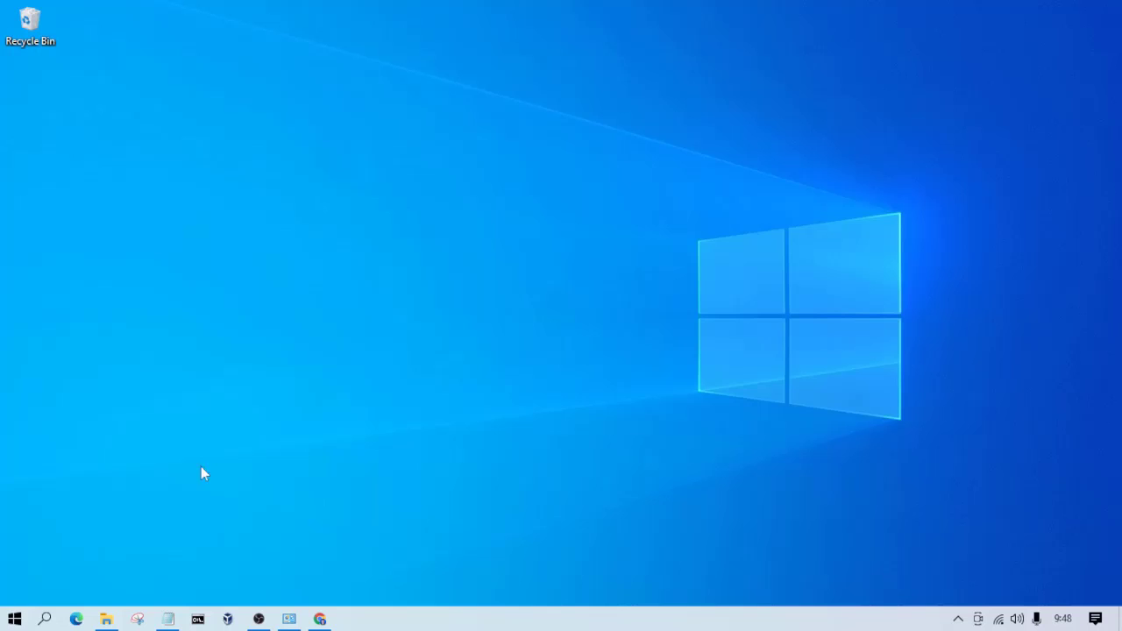
Step: Search Windows for Virus & threat protection and open its management settings in Windows Security
left_click(43, 619)
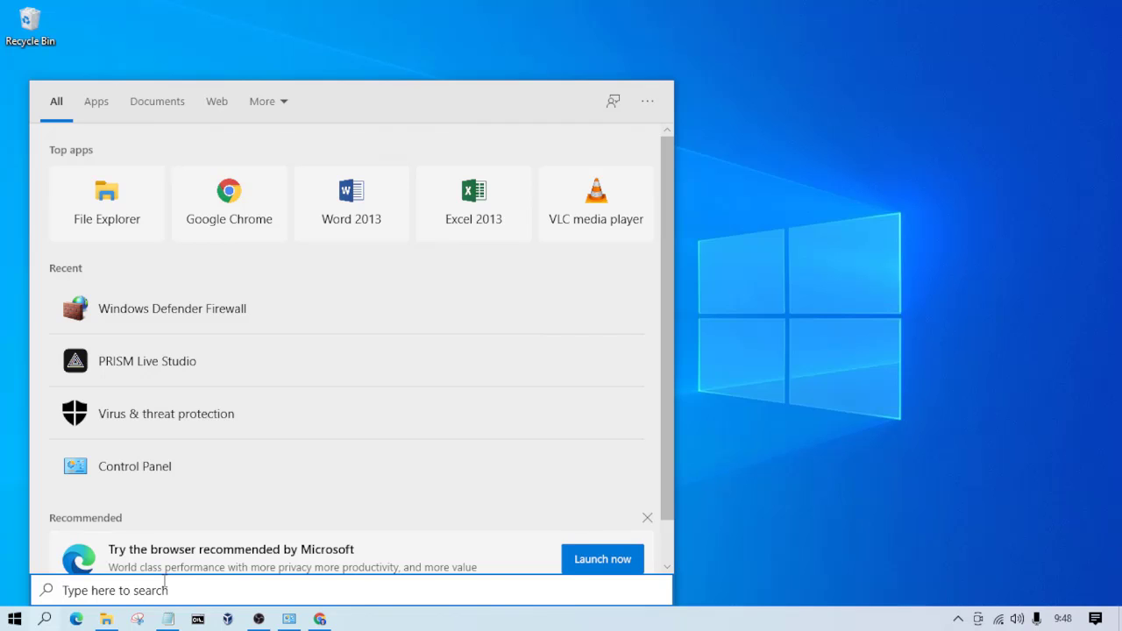
type("VI")
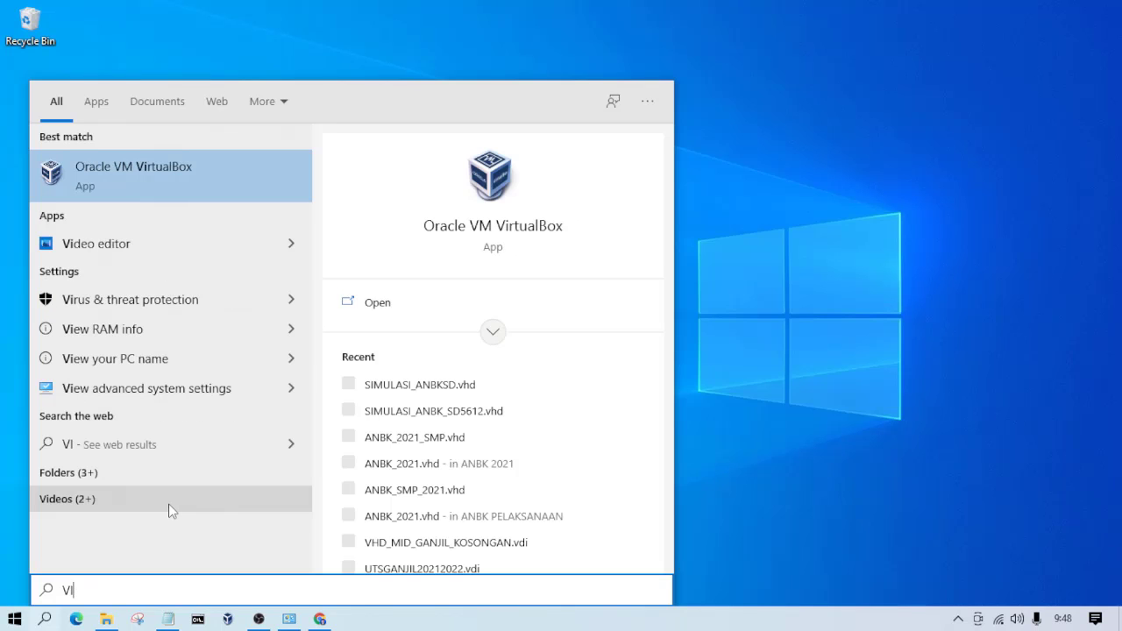
type("R")
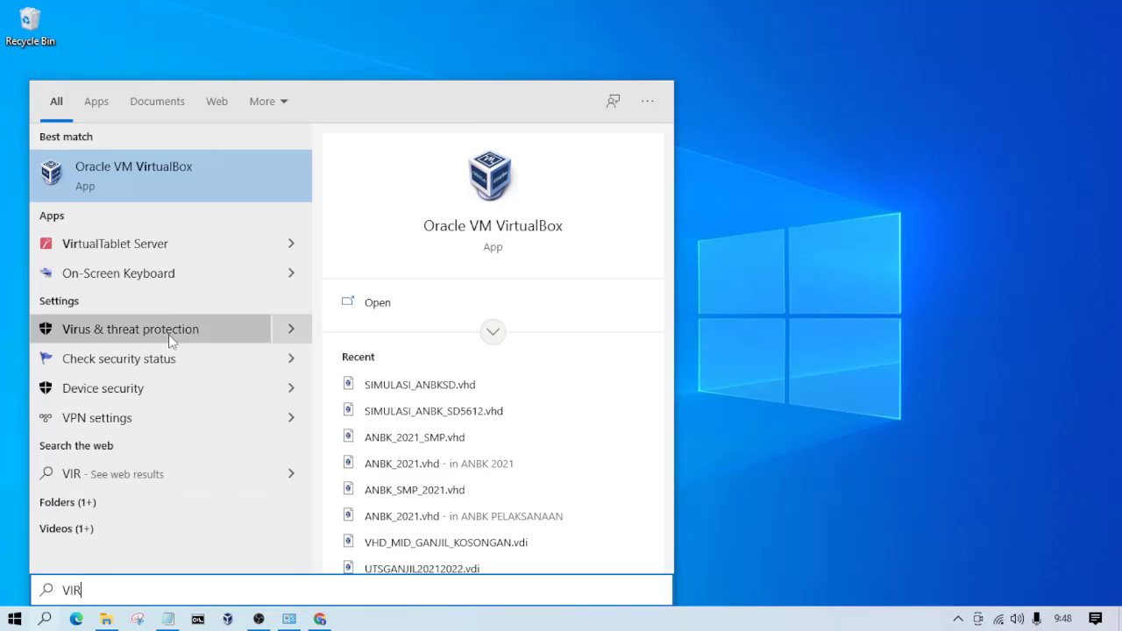
left_click(134, 330)
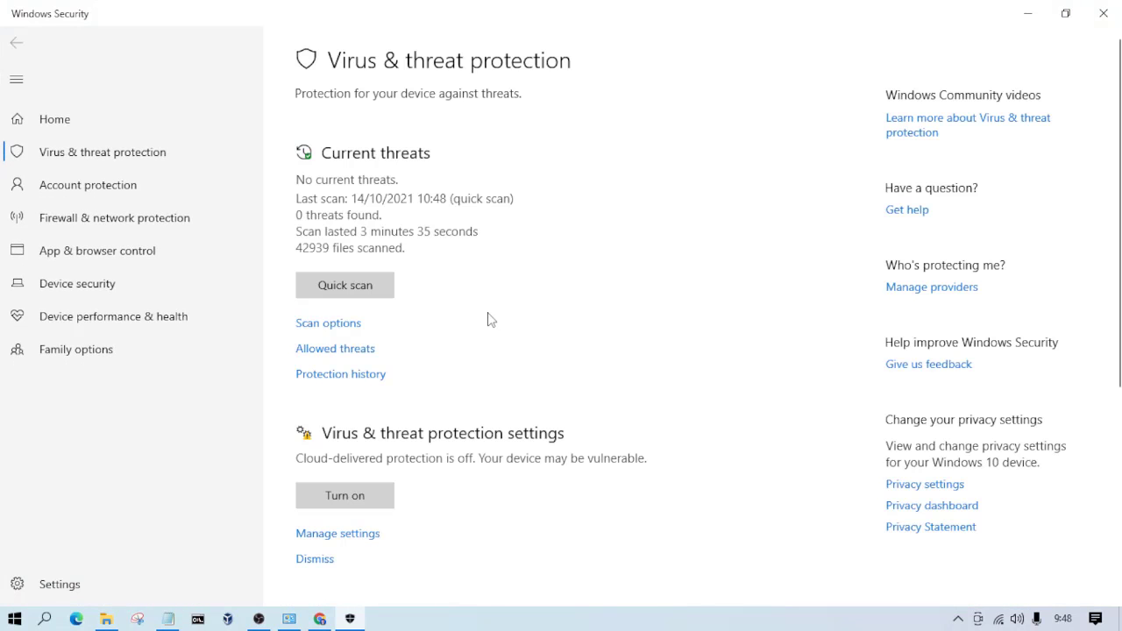
scroll(501, 312, "down", 2)
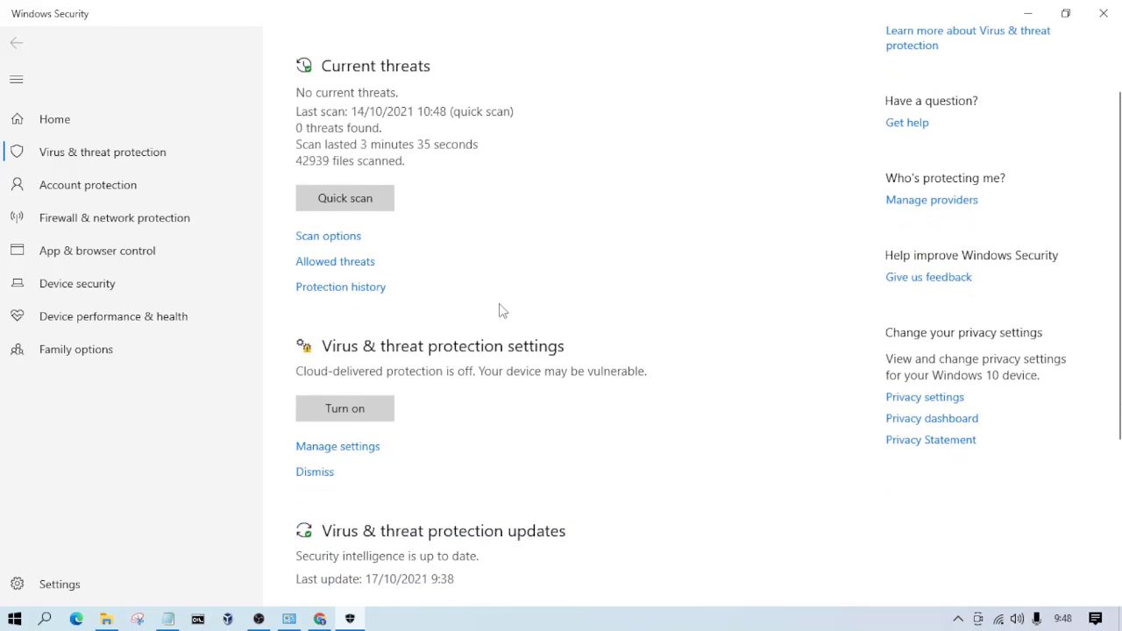
left_click(364, 451)
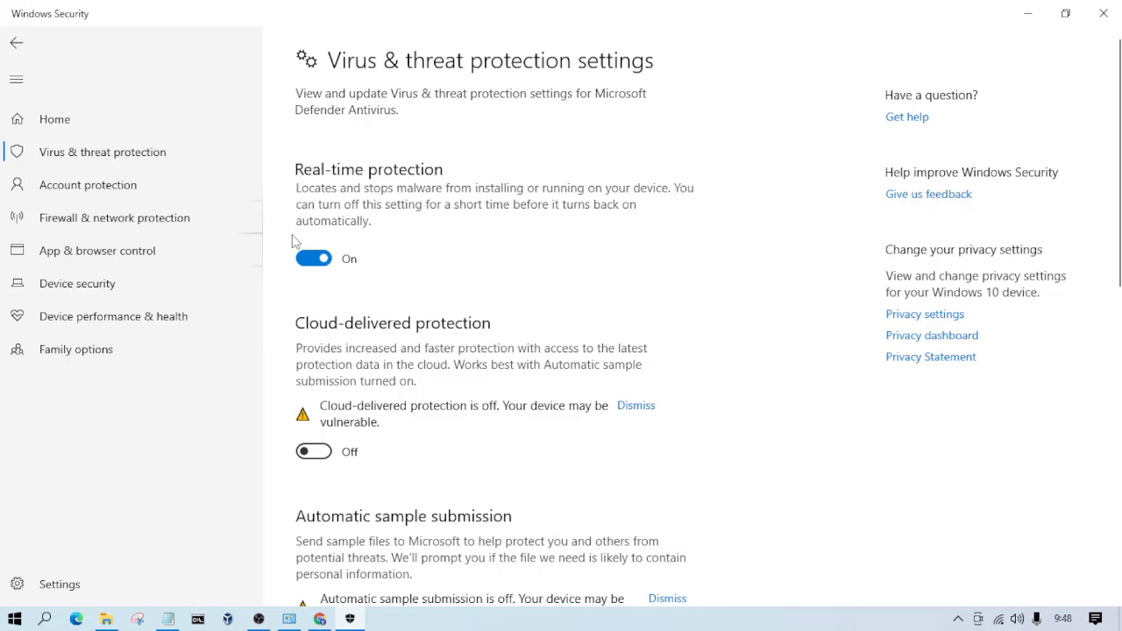
Step: Turn off Real-time protection and review the remaining protection settings down to Exclusions and Notifications
scroll(744, 253, "down", 3)
scroll(753, 253, "up", 3)
scroll(473, 215, "down", 1)
left_click(323, 173)
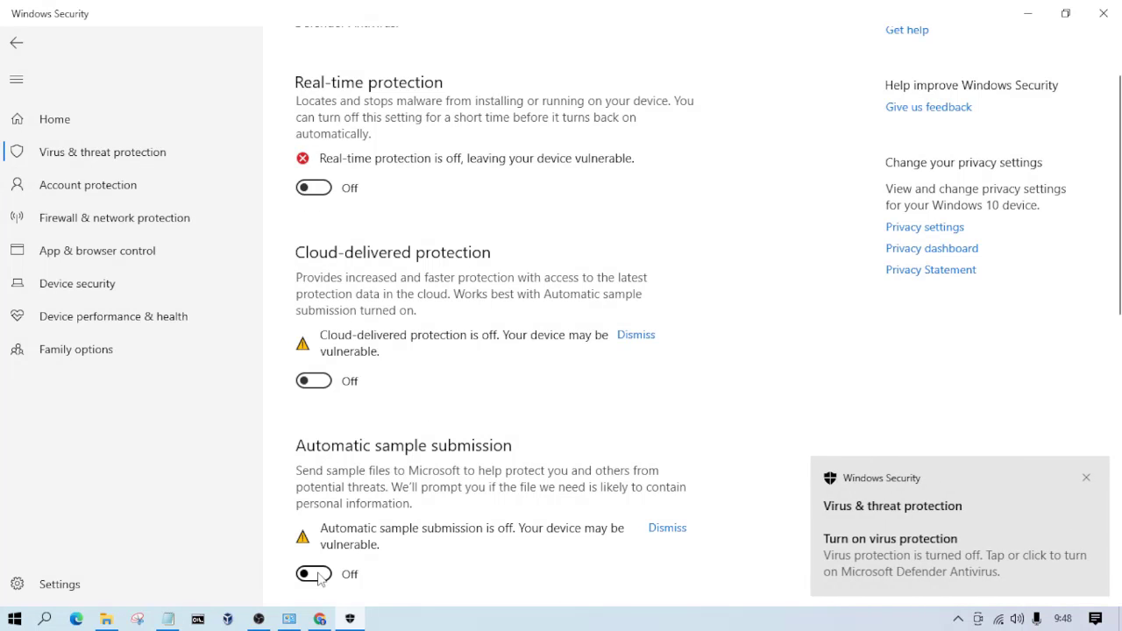
scroll(318, 533, "down", 4)
scroll(321, 502, "down", 3)
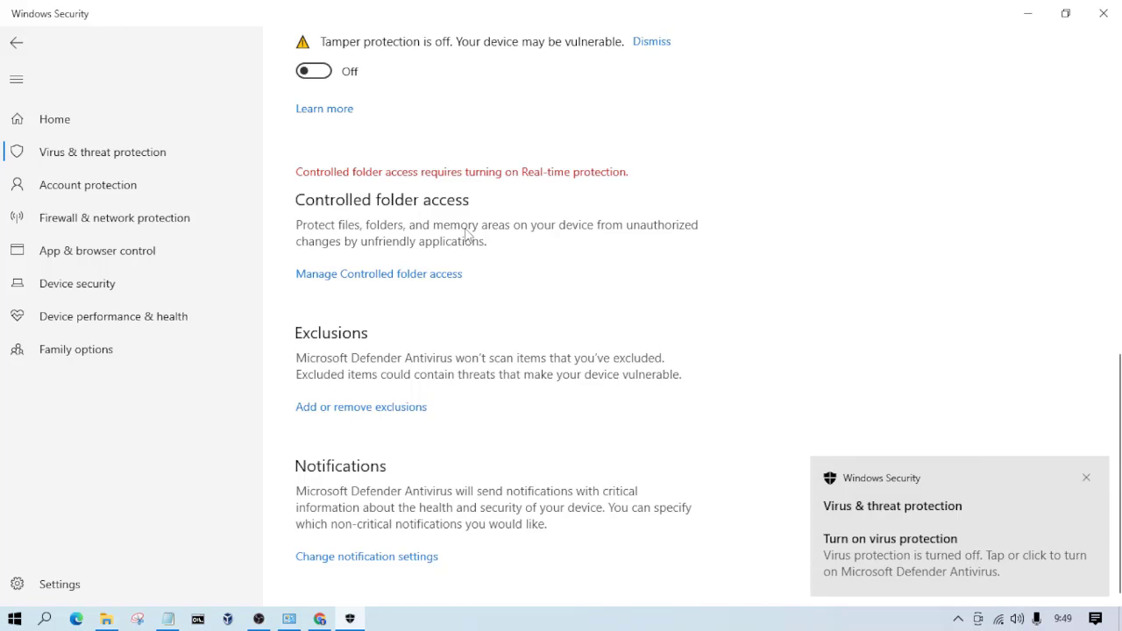
scroll(406, 258, "up", 6)
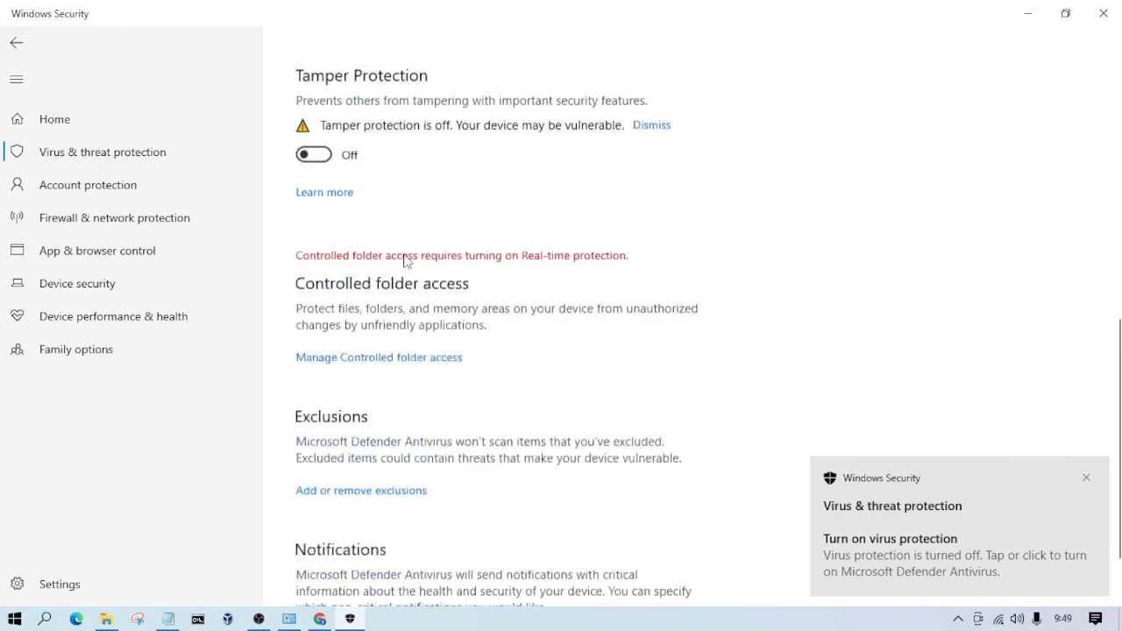
scroll(406, 259, "down", 5)
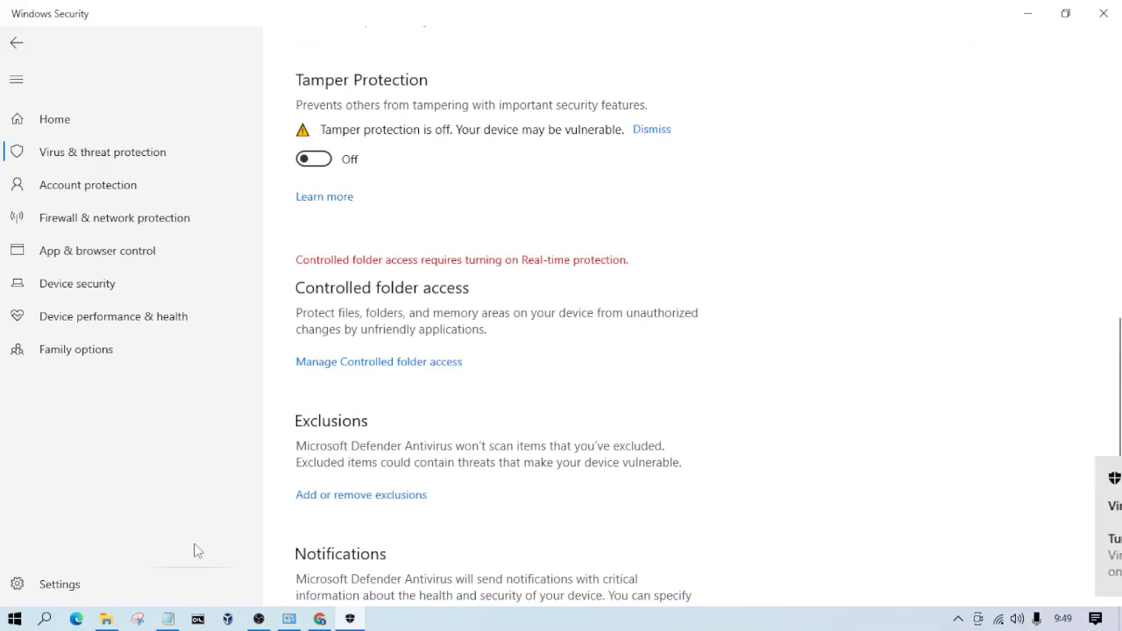
Step: In File Explorer, delete the ProktorBrowser SemiOnline_27.11.19 folder from SIMULASI and extract ProktorBrowser SemiOnline_27.11.19.zip into a folder of the same name
left_click(106, 619)
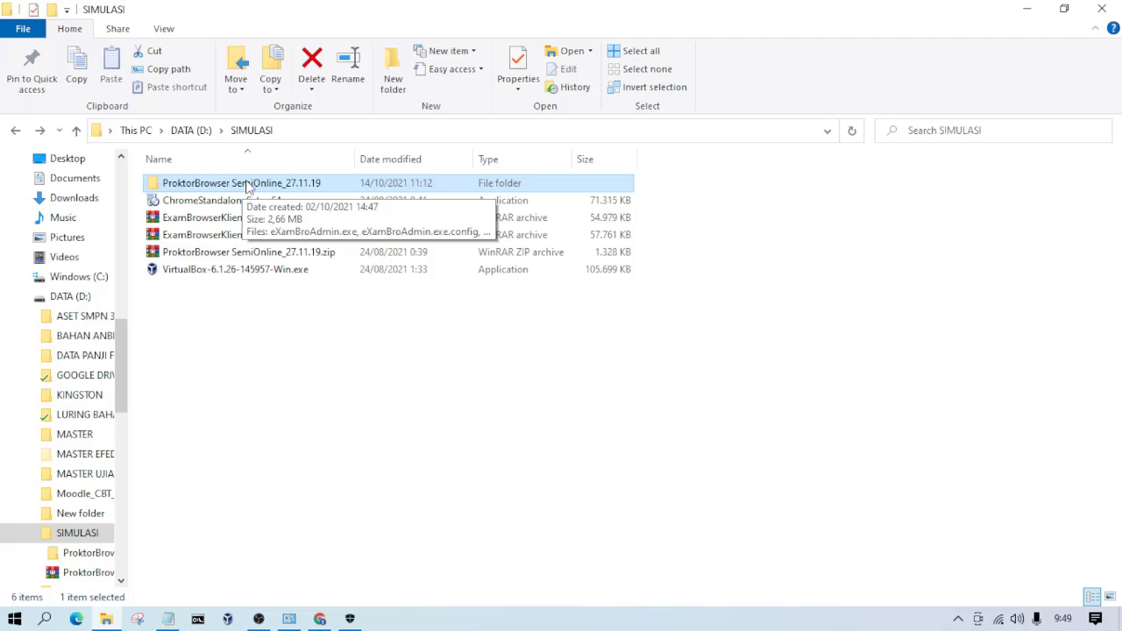
key("Delete")
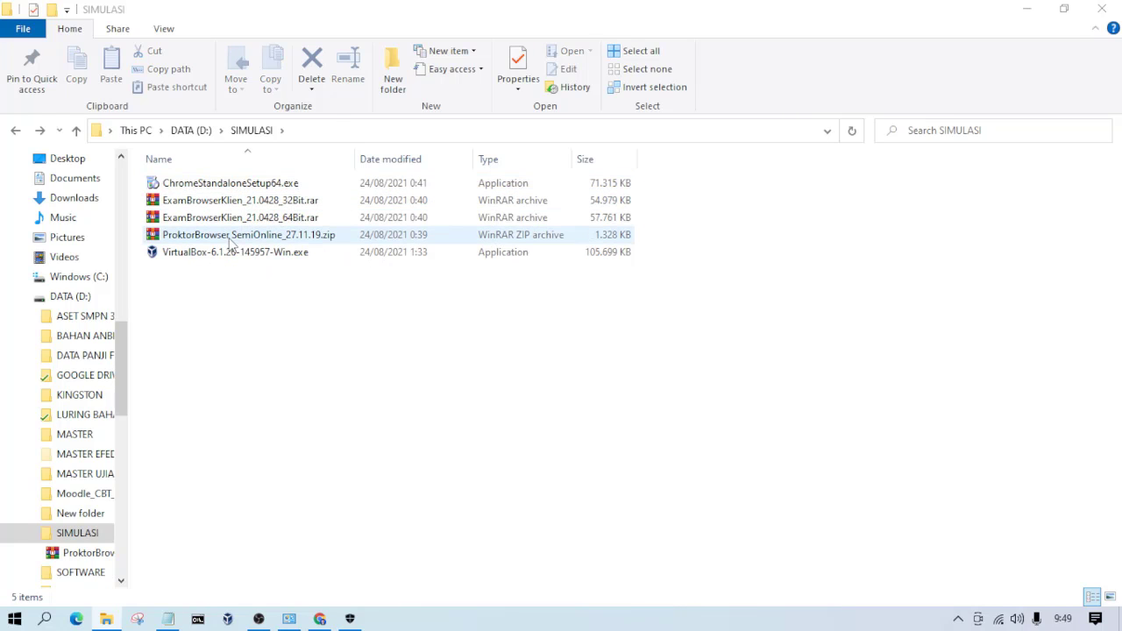
right_click(230, 243)
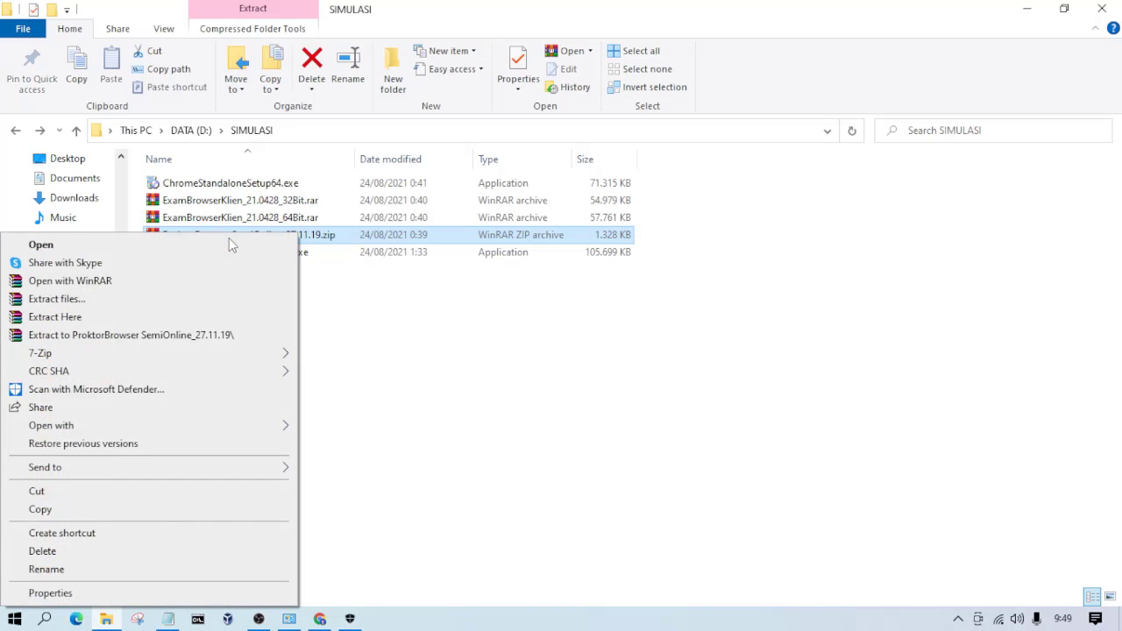
left_click(94, 336)
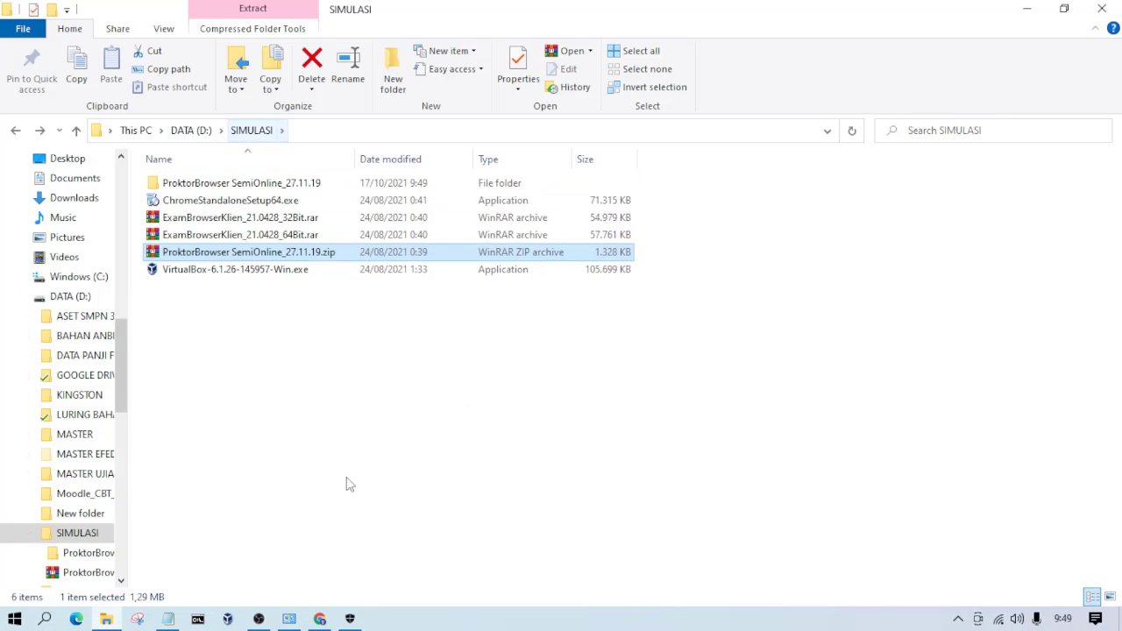
Step: Switch to Windows Security and open the Microsoft Defender Antivirus exclusions list
left_click(350, 619)
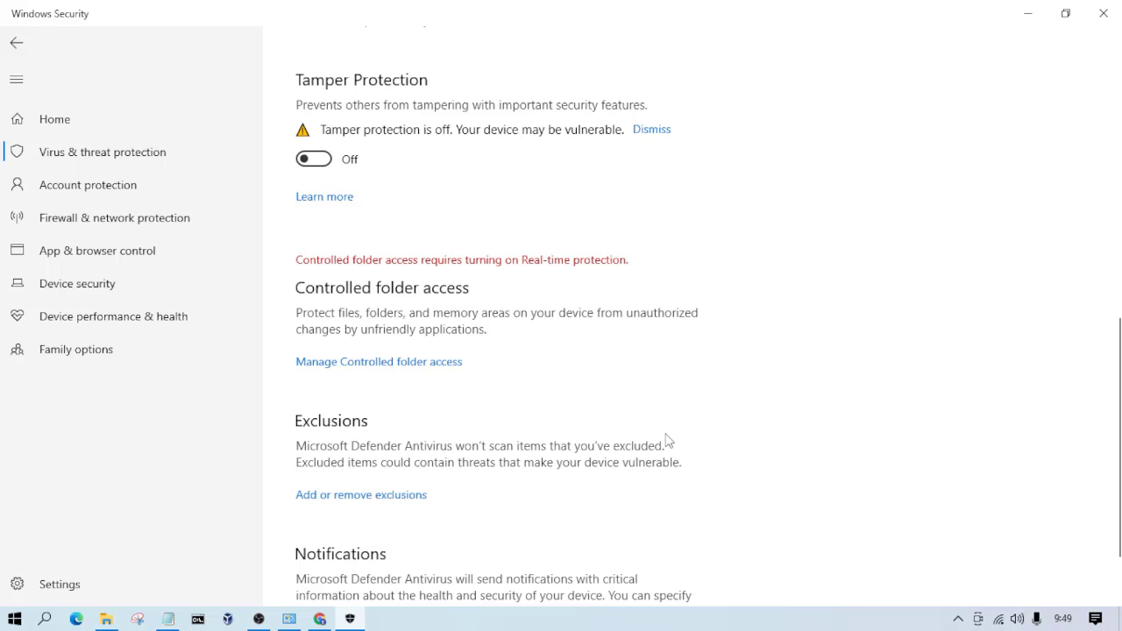
scroll(399, 473, "down", 2)
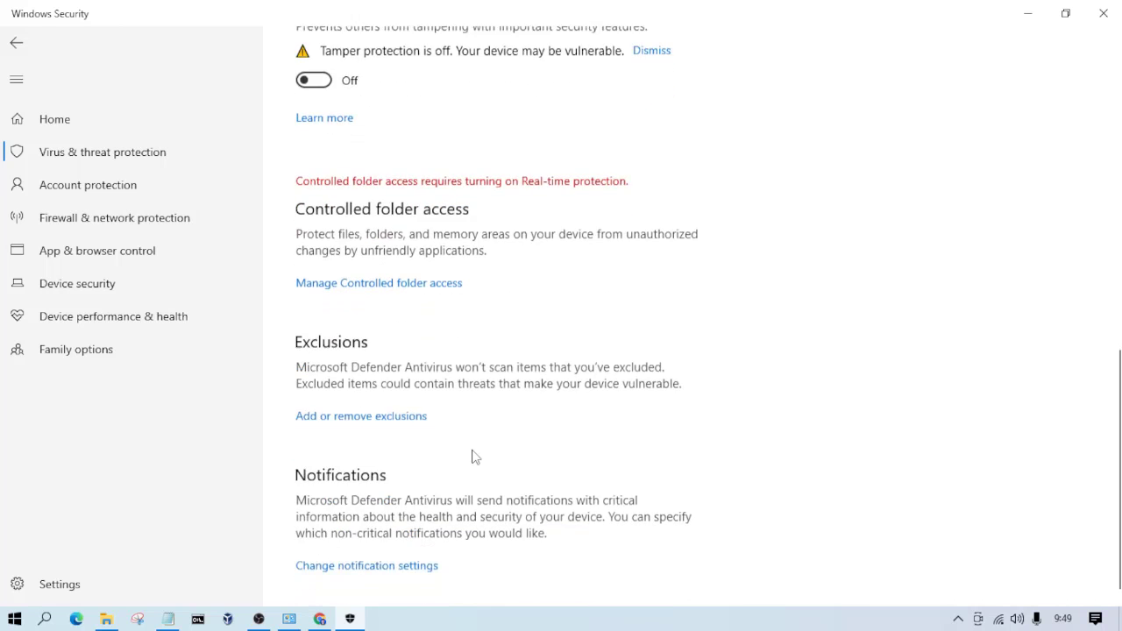
left_click(378, 409)
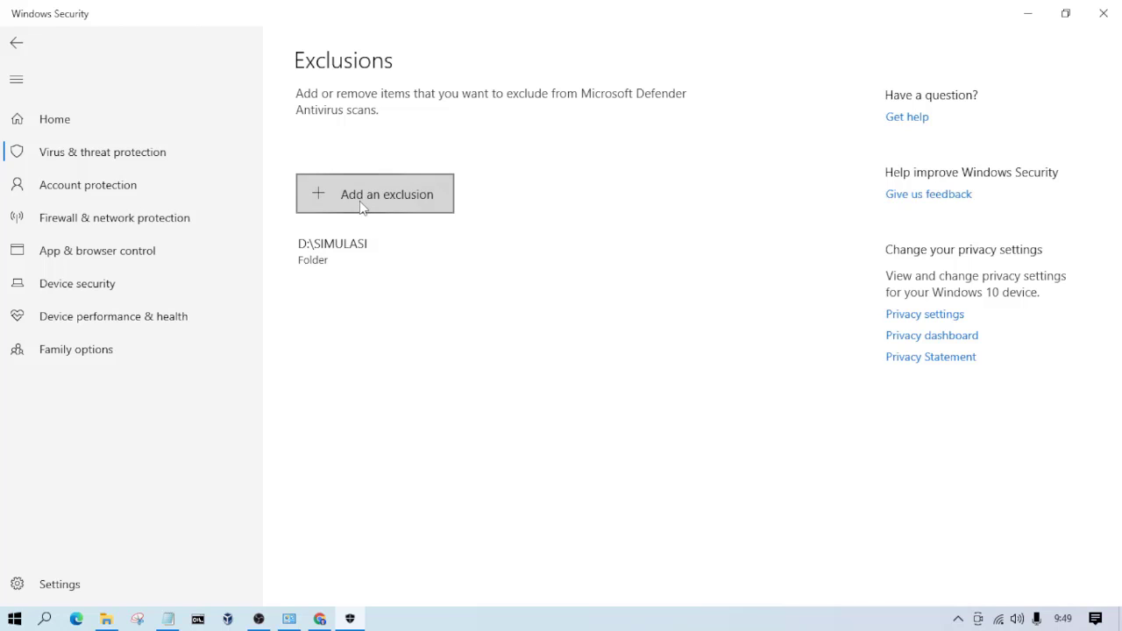
left_click(384, 200)
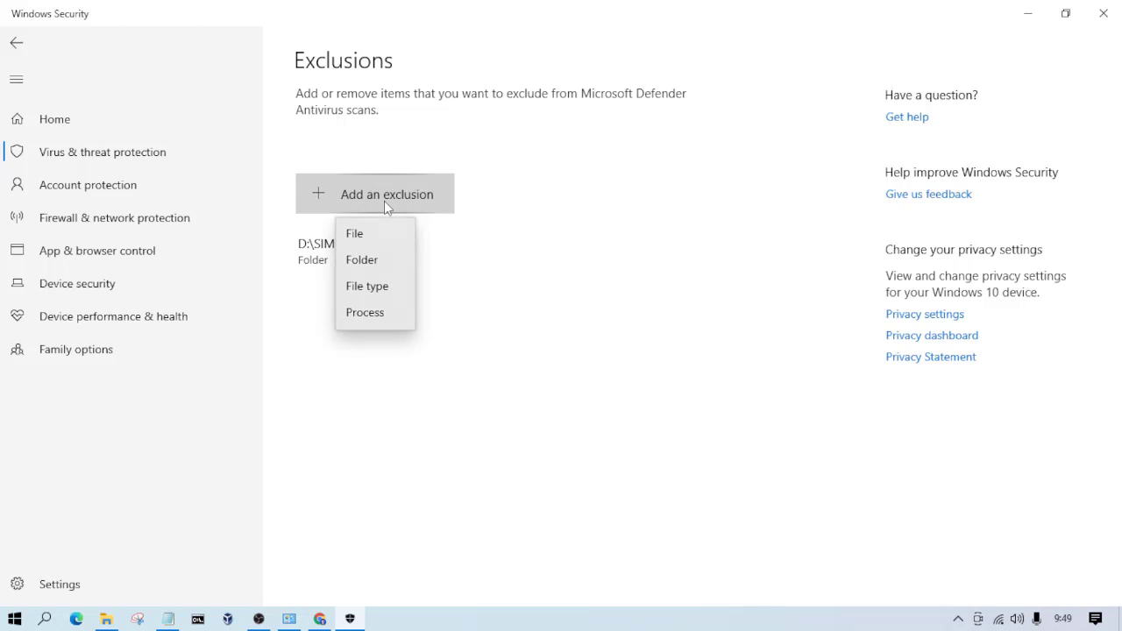
left_click(374, 266)
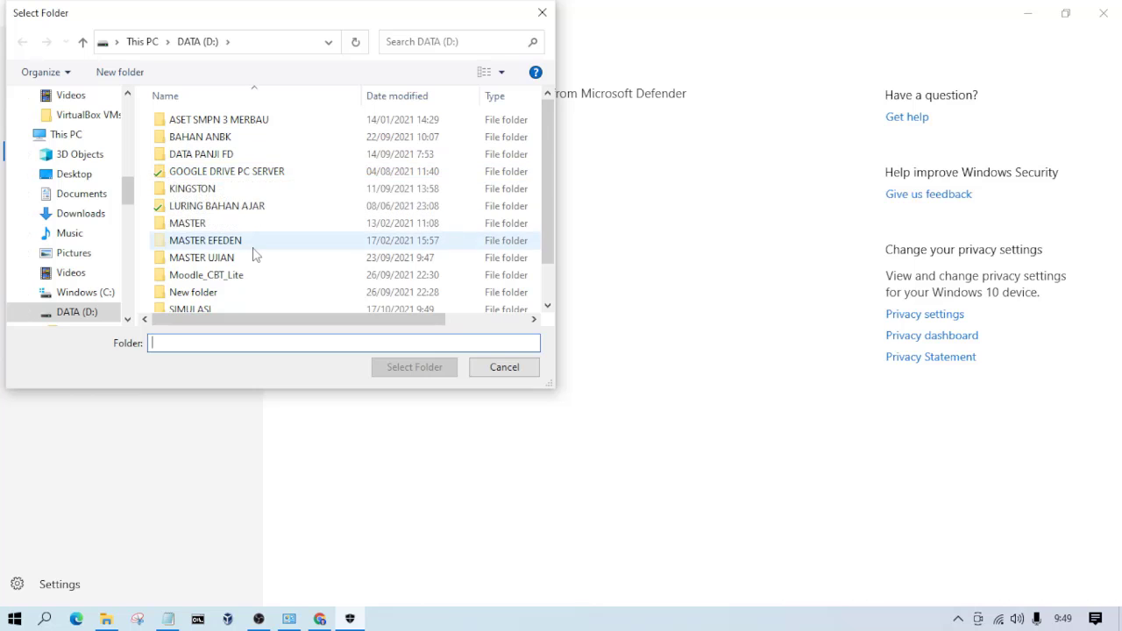
scroll(255, 252, "down", 1)
scroll(254, 252, "up", 1)
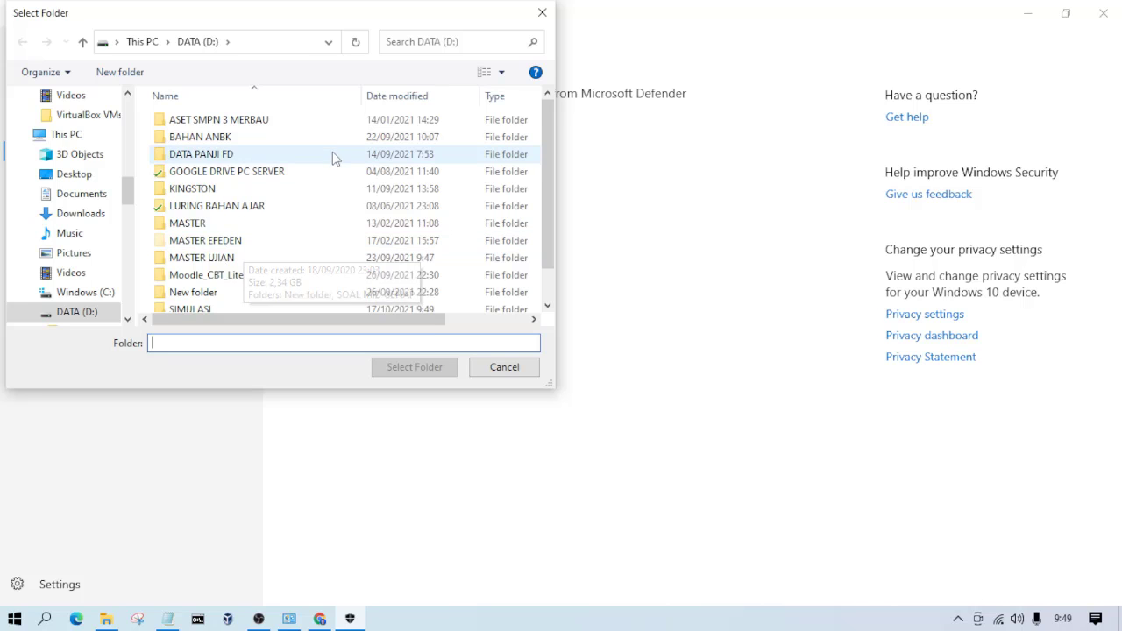
scroll(257, 298, "down", 1)
double_click(189, 269)
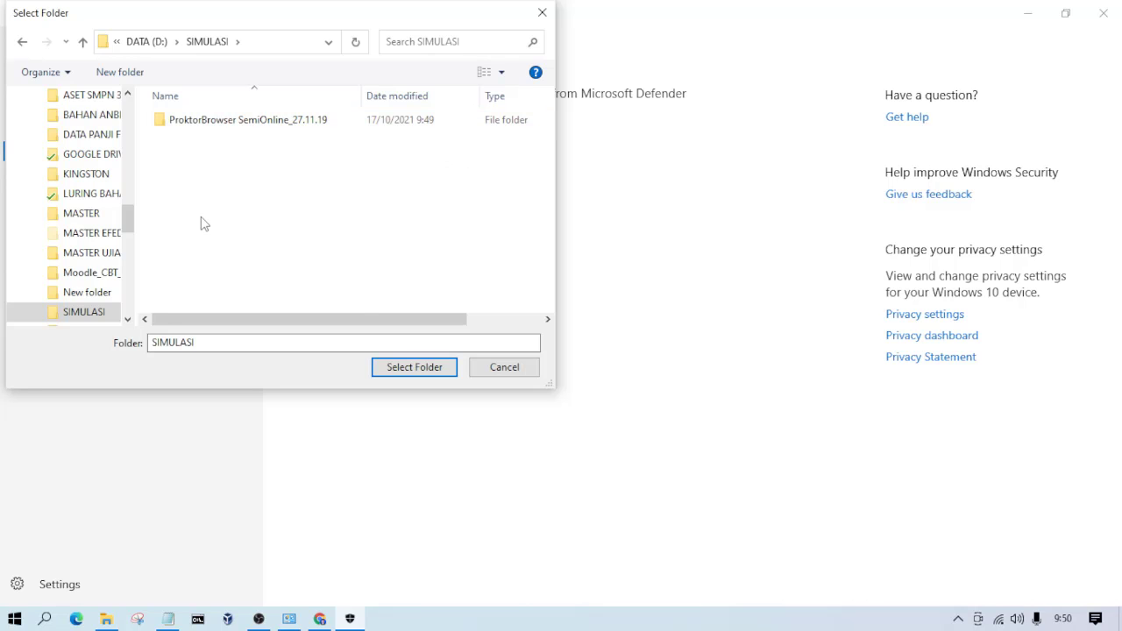
left_click(297, 123)
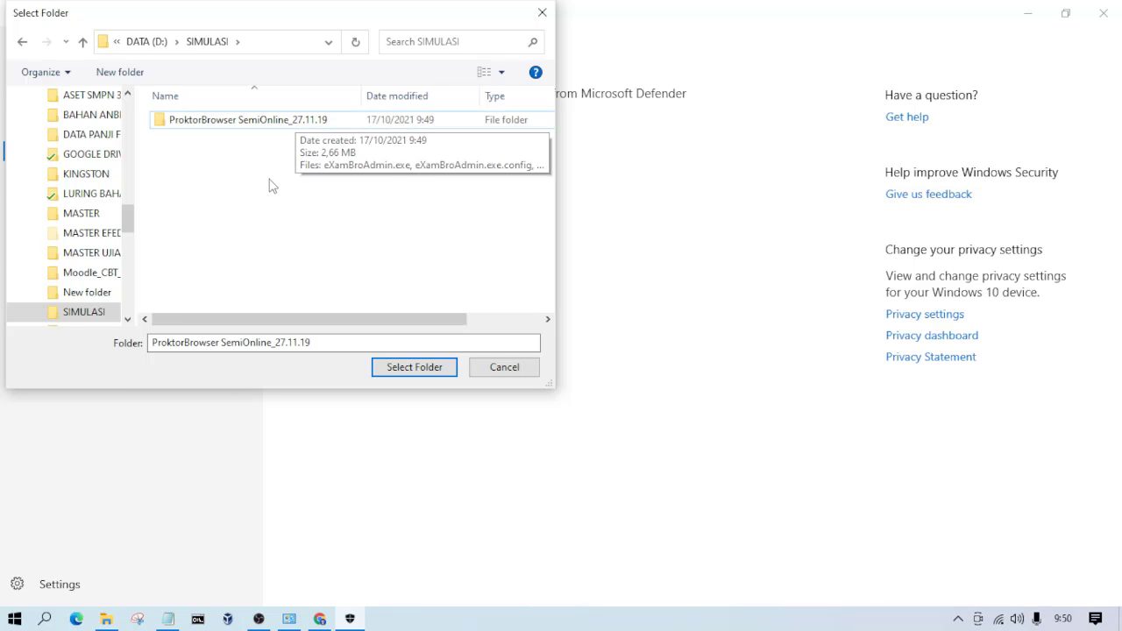
left_click(502, 377)
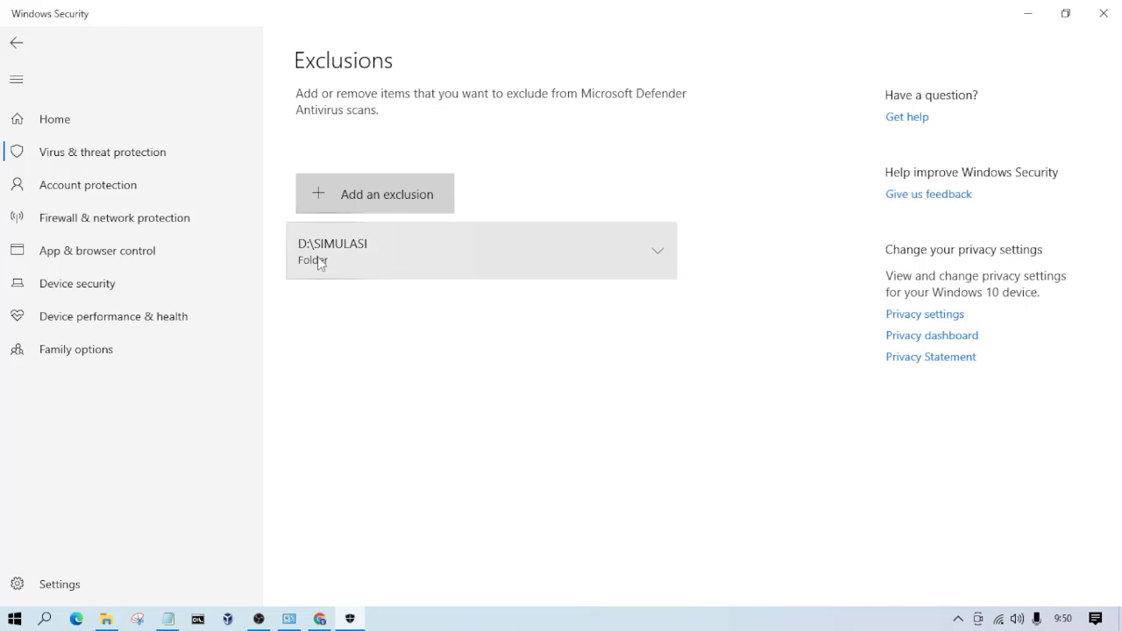
Step: Leave the exclusions list, close Windows Security and return to the SIMULASI folder
left_click(16, 44)
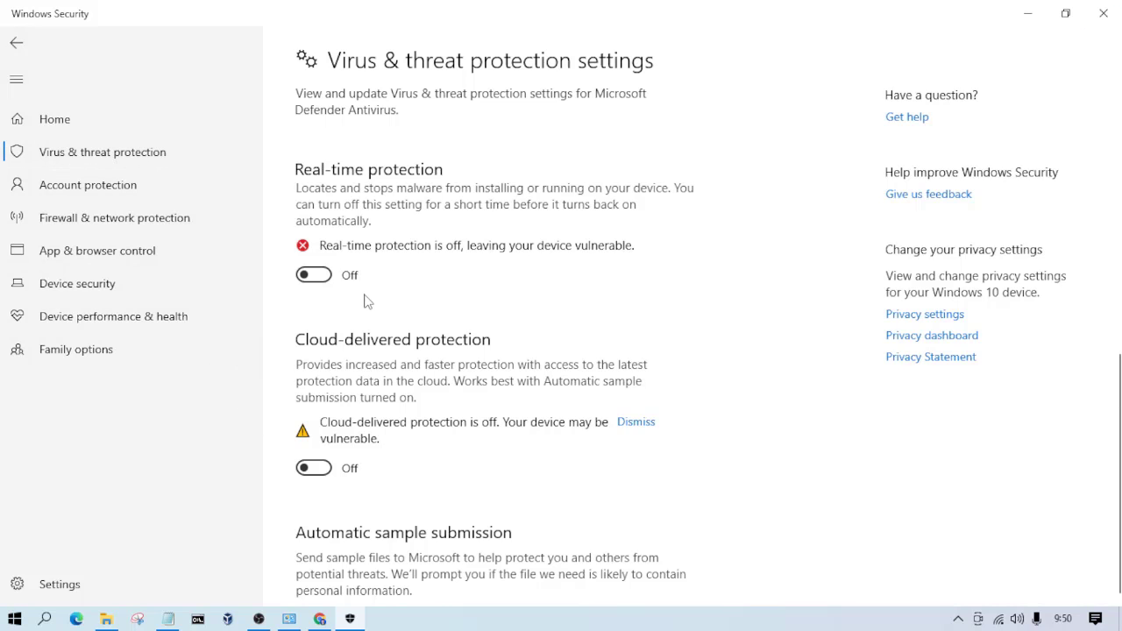
left_click(1105, 17)
left_click(318, 415)
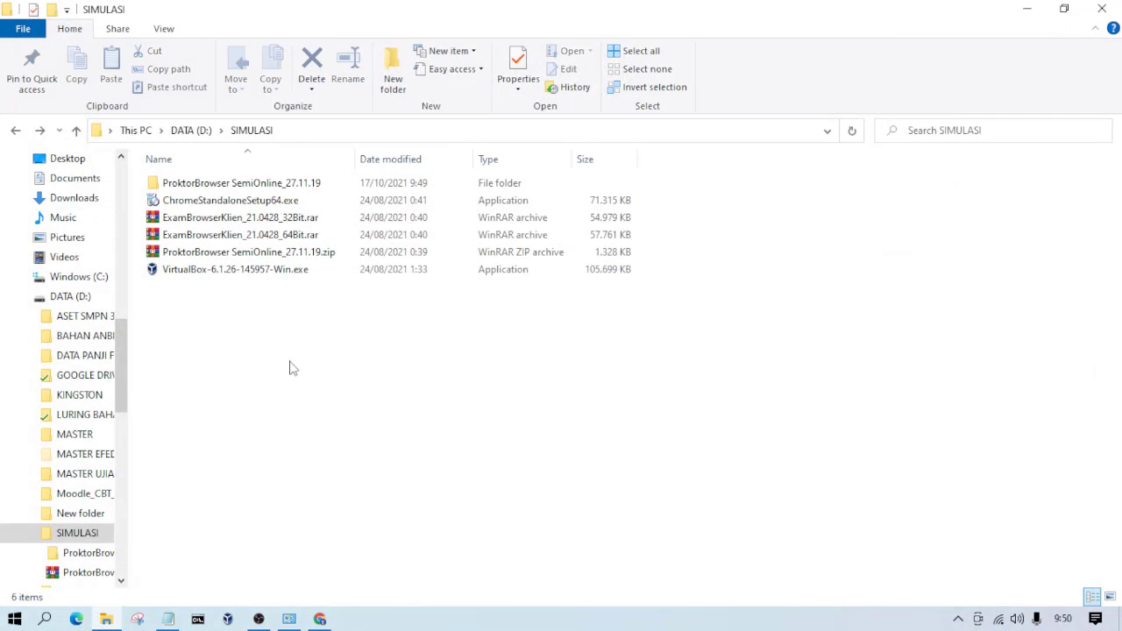
Step: Open the ProktorBrowser SemiOnline_27.11.19 folder and highlight all of its extracted files for review
double_click(251, 185)
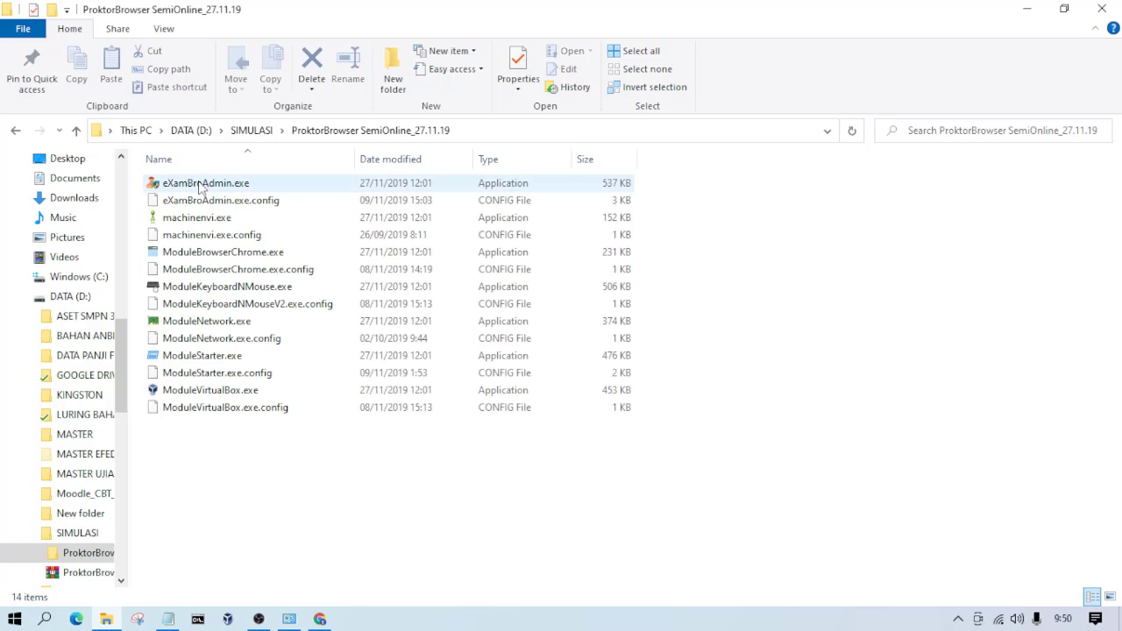
left_click_drag(158, 460, 260, 179)
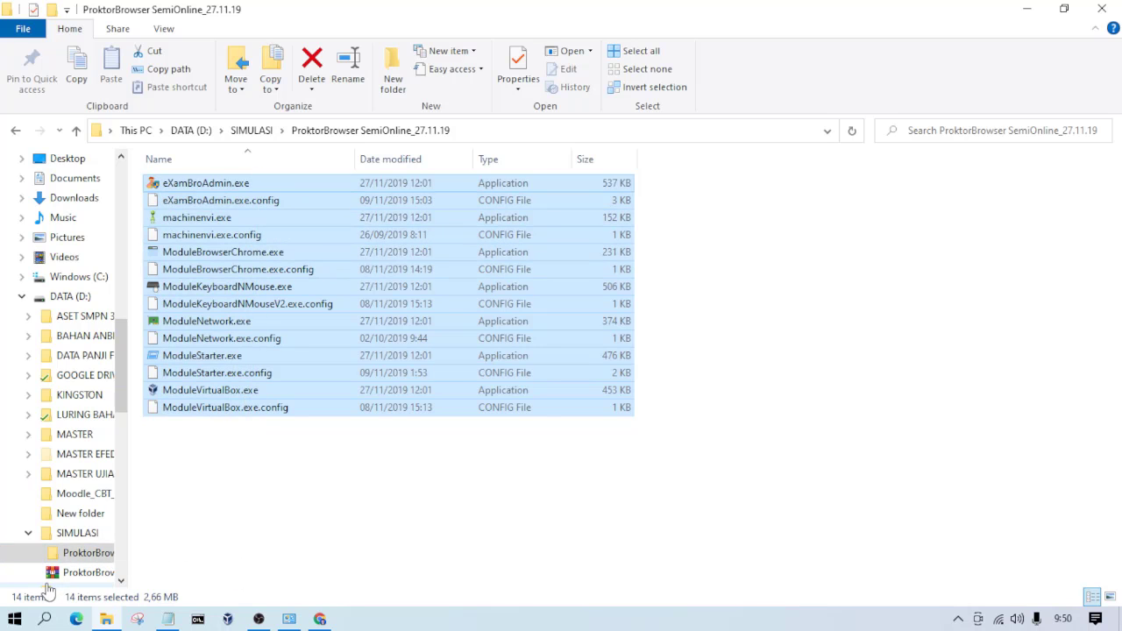
left_click(282, 474)
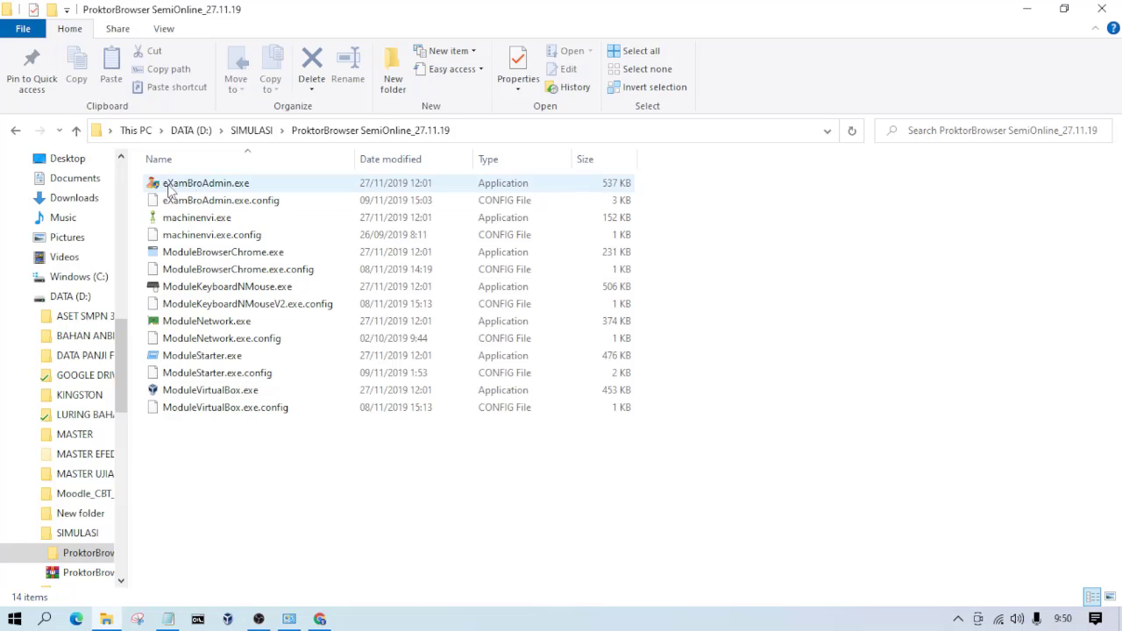
left_click_drag(176, 479, 282, 181)
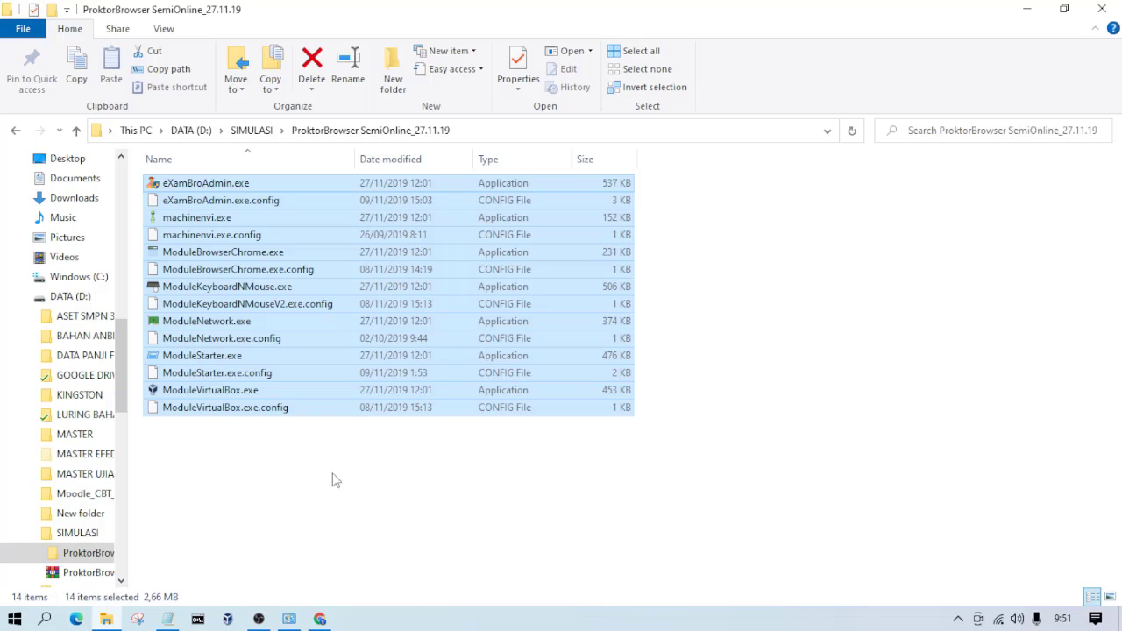
left_click(295, 507)
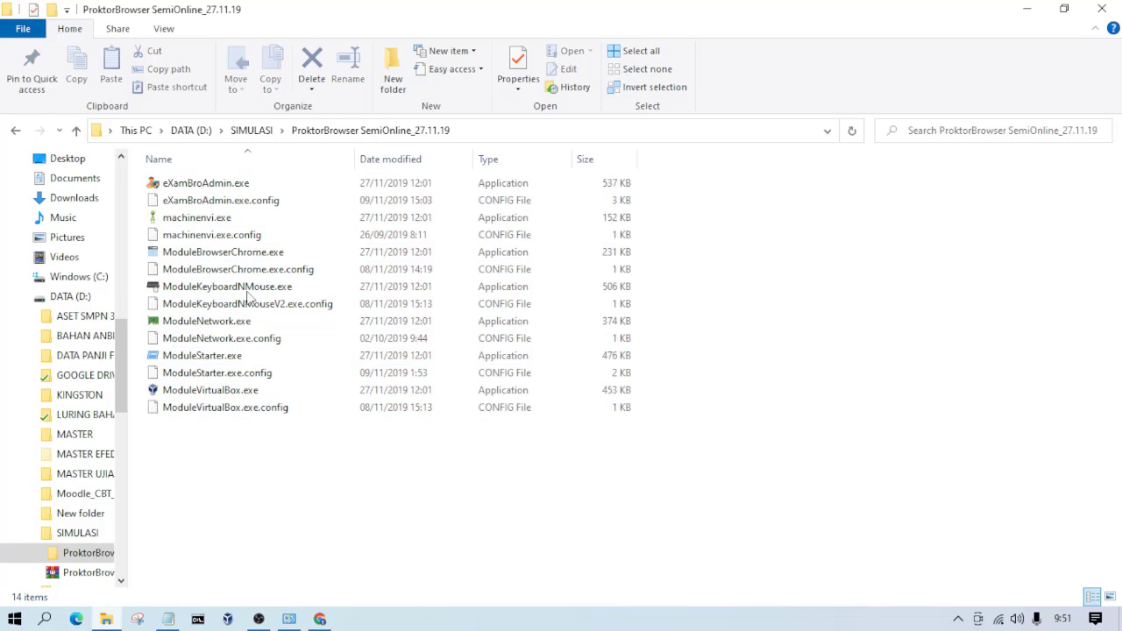
Step: Run eXamBroAdmin.exe as administrator and allow it to make changes
left_click(218, 189)
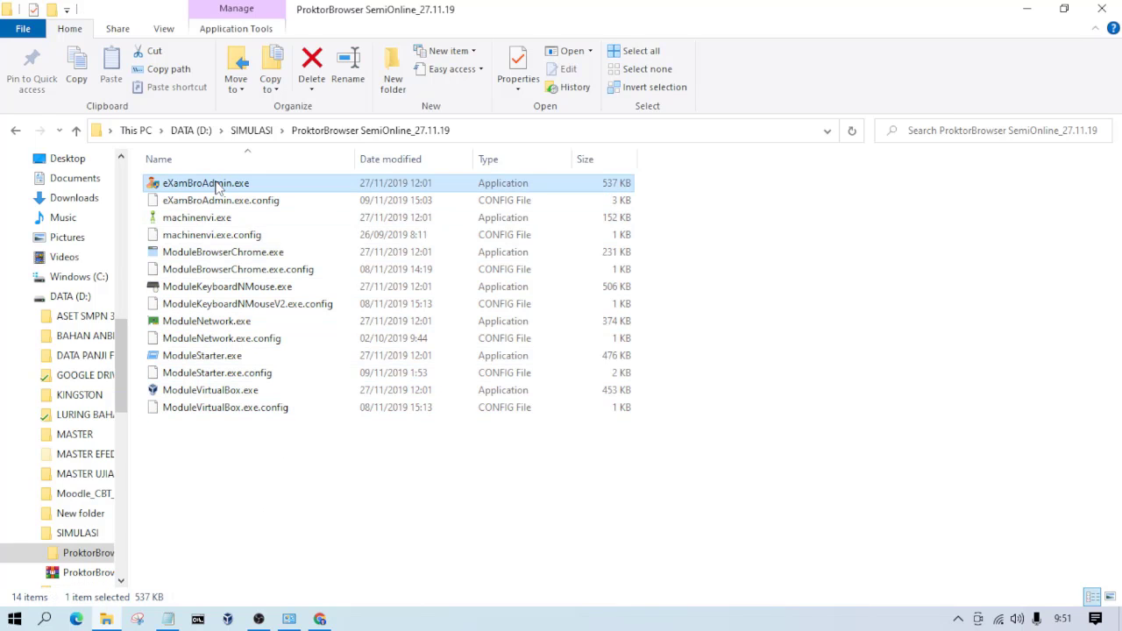
right_click(218, 188)
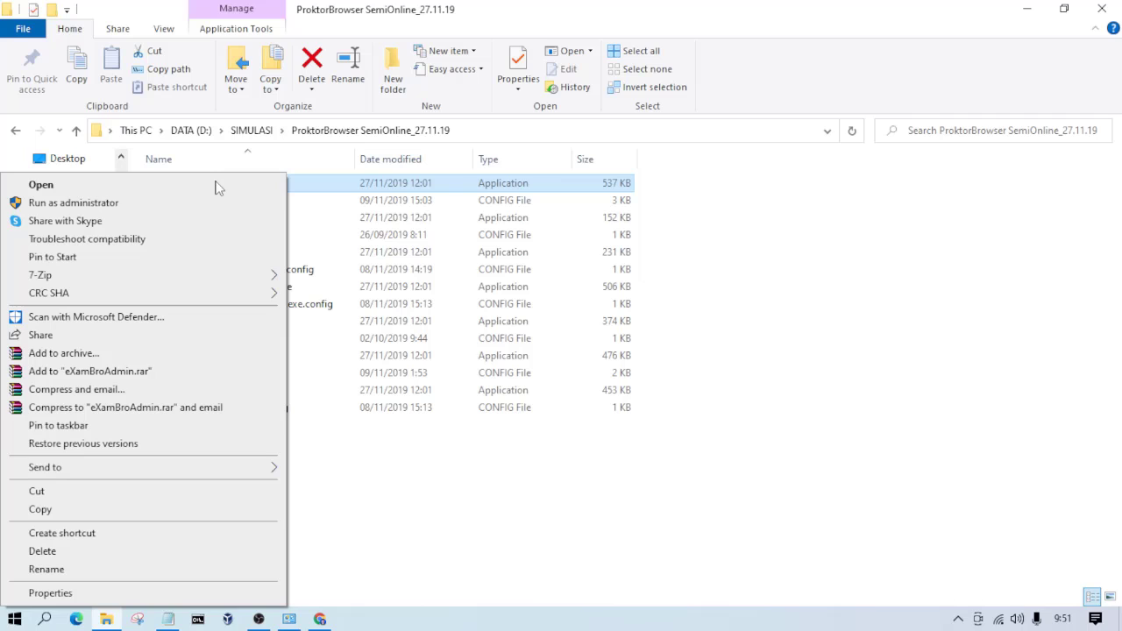
left_click(103, 204)
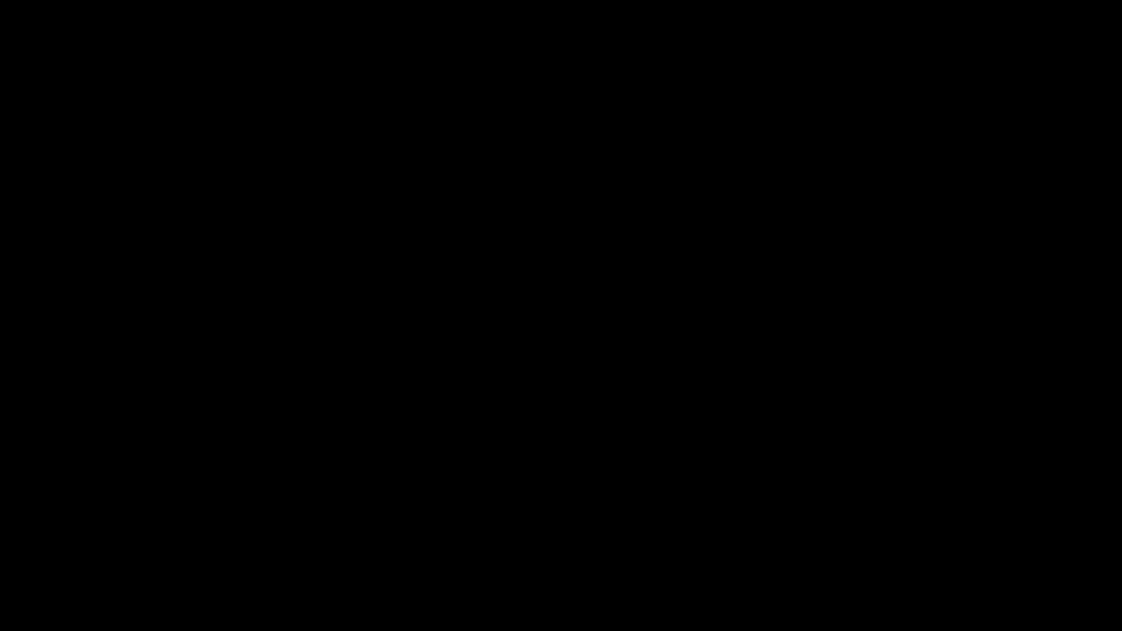
left_click(555, 476)
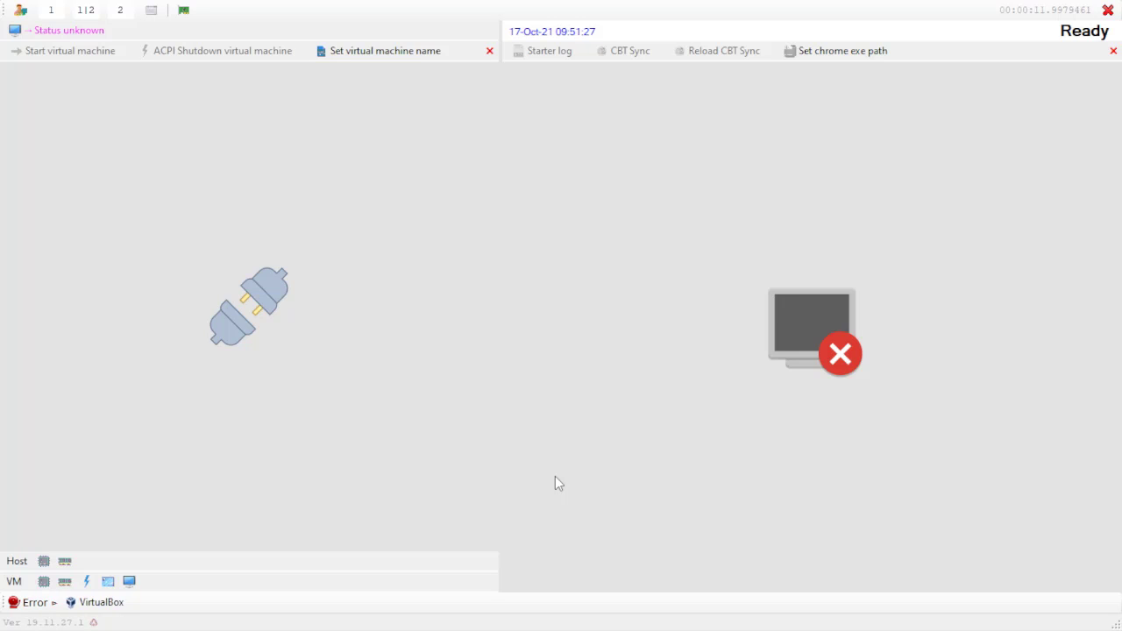
Step: Set the virtual machine name to SIMULASI ANBKS SD, and view the Chrome executable path selection without changing it
left_click(385, 53)
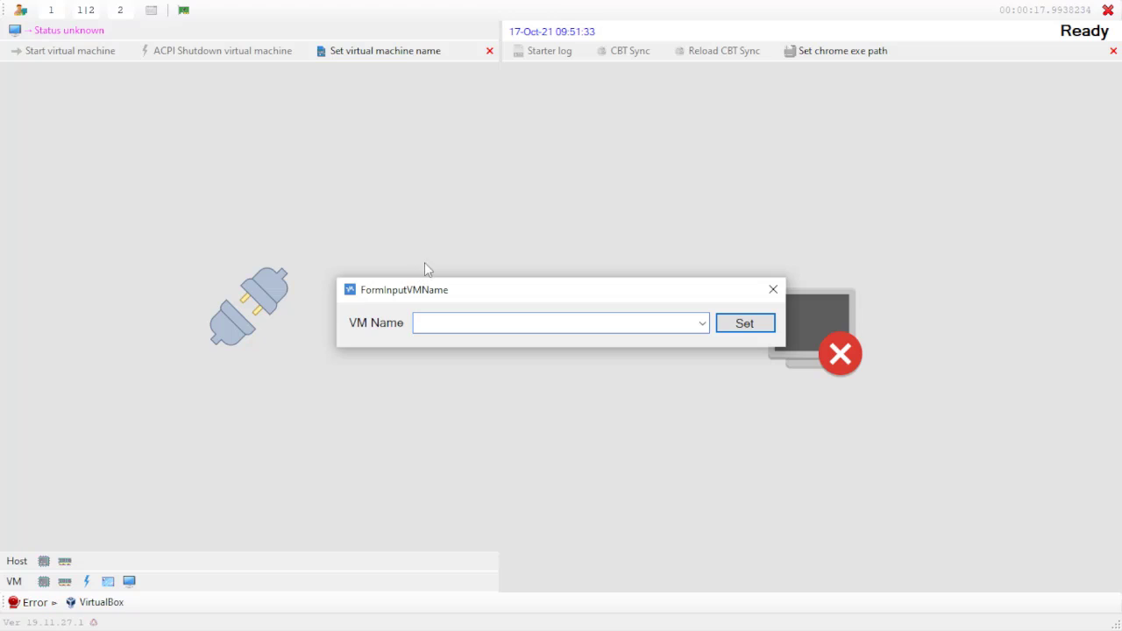
left_click(706, 325)
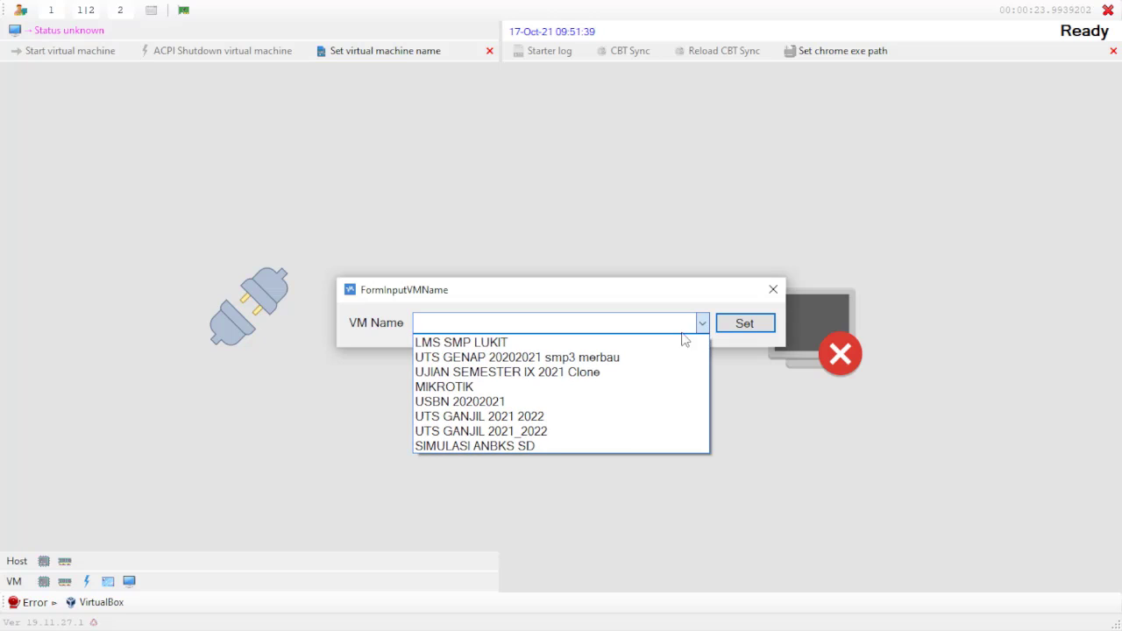
left_click(549, 447)
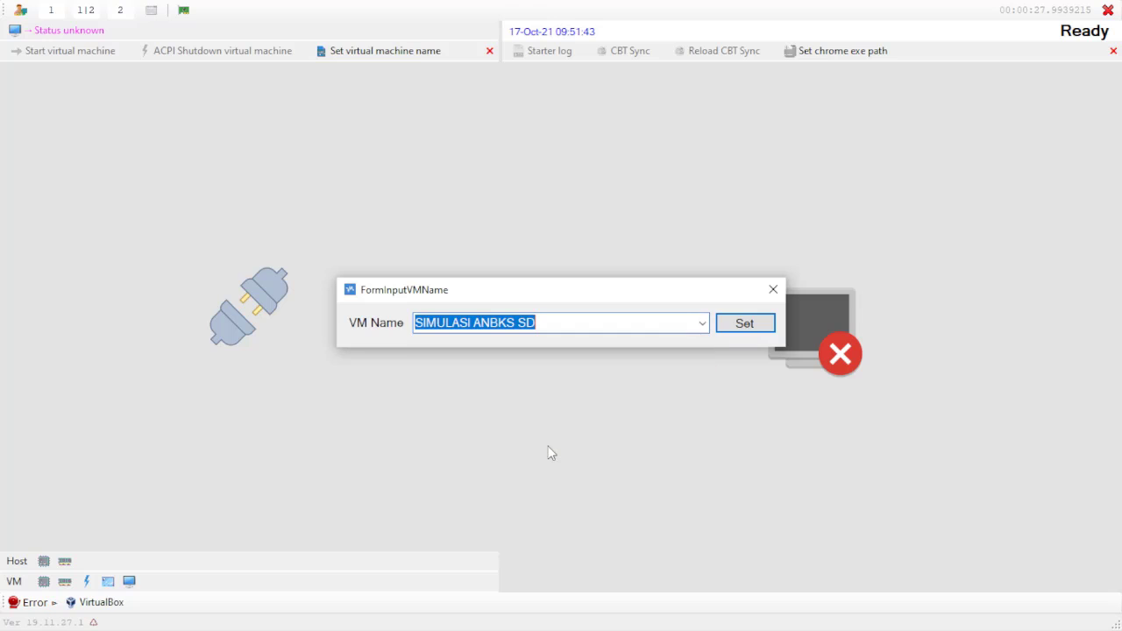
left_click(762, 327)
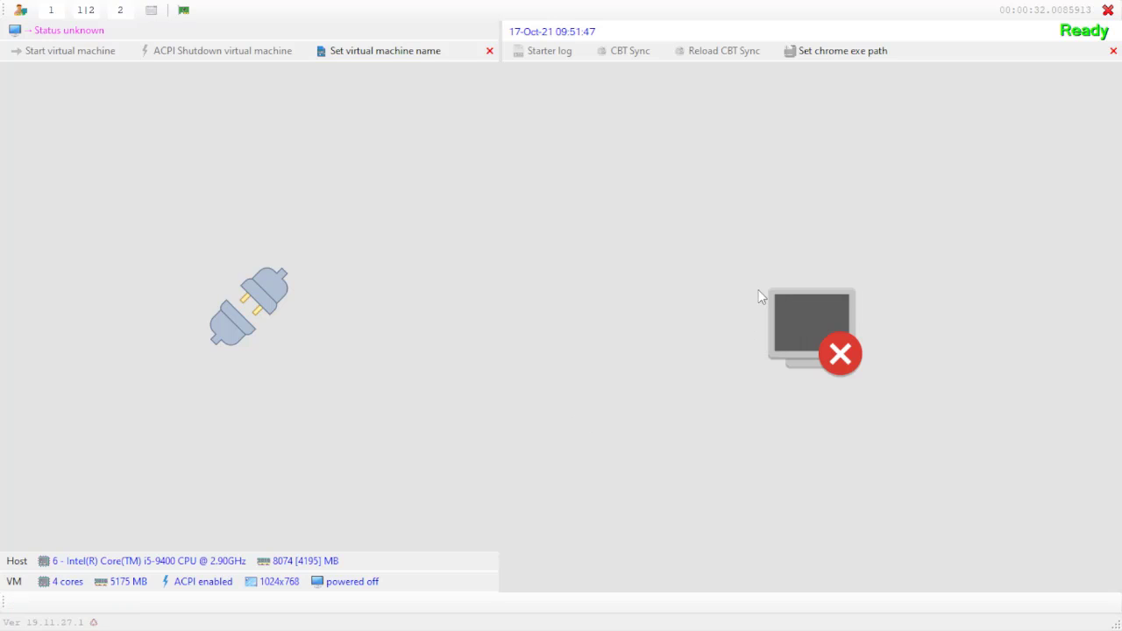
left_click(860, 53)
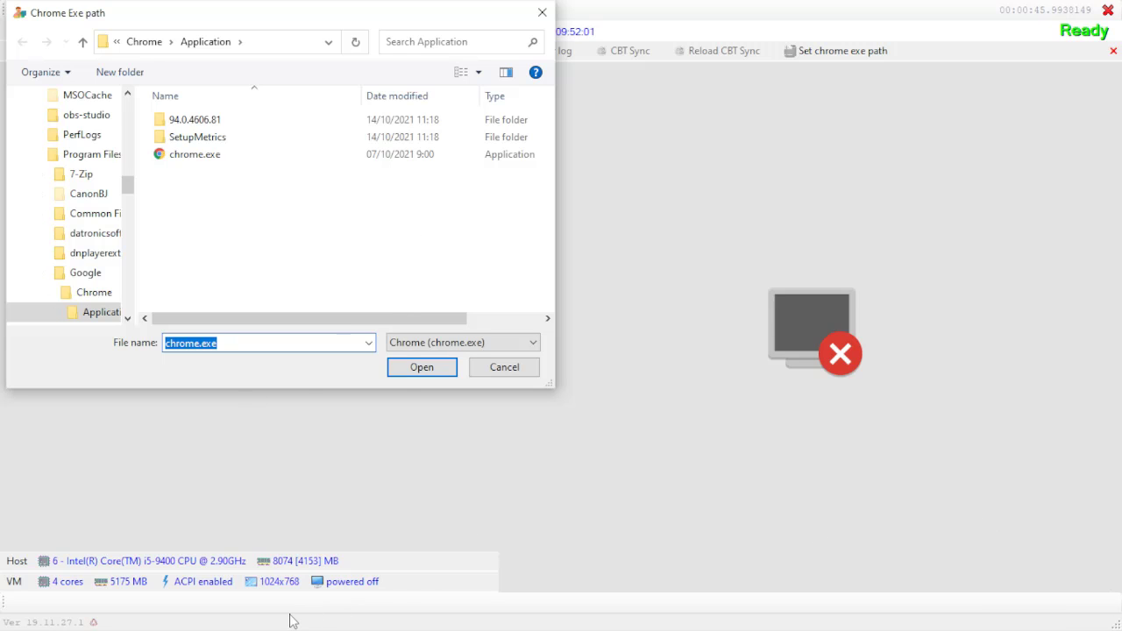
left_click(506, 370)
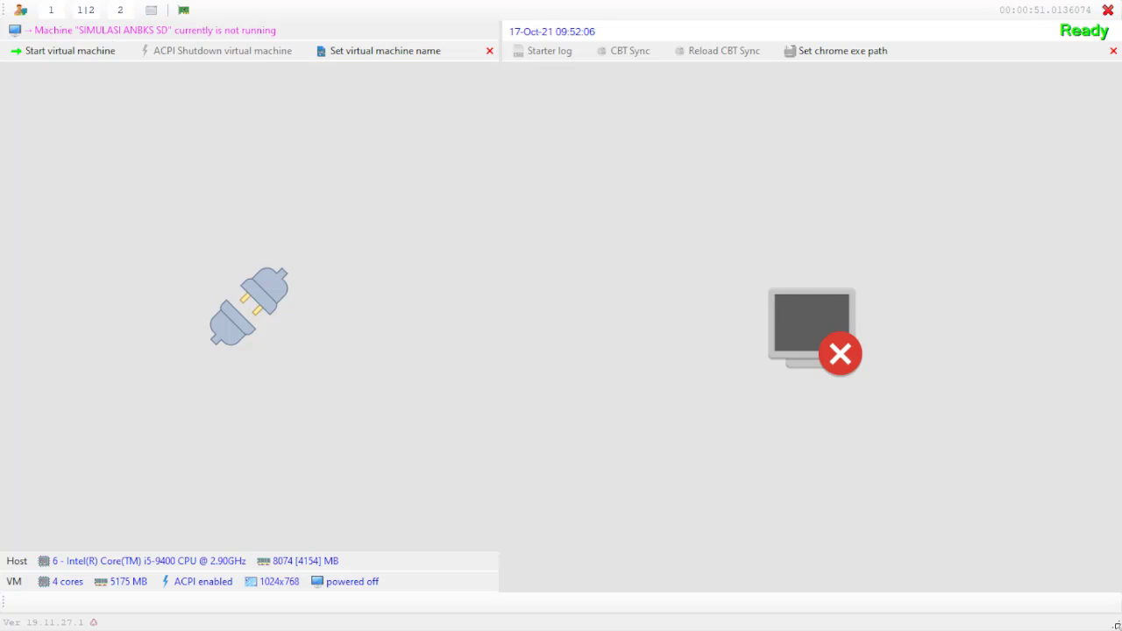
Step: Switch the proctor browser from full screen to a normal window by entering the password
left_click(151, 16)
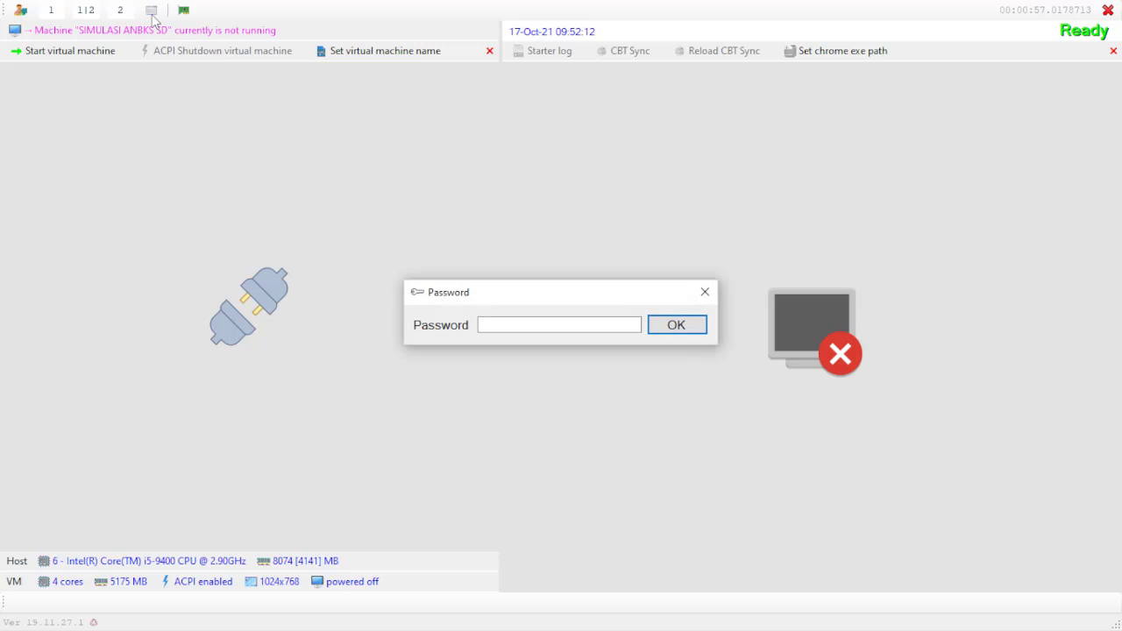
left_click(514, 325)
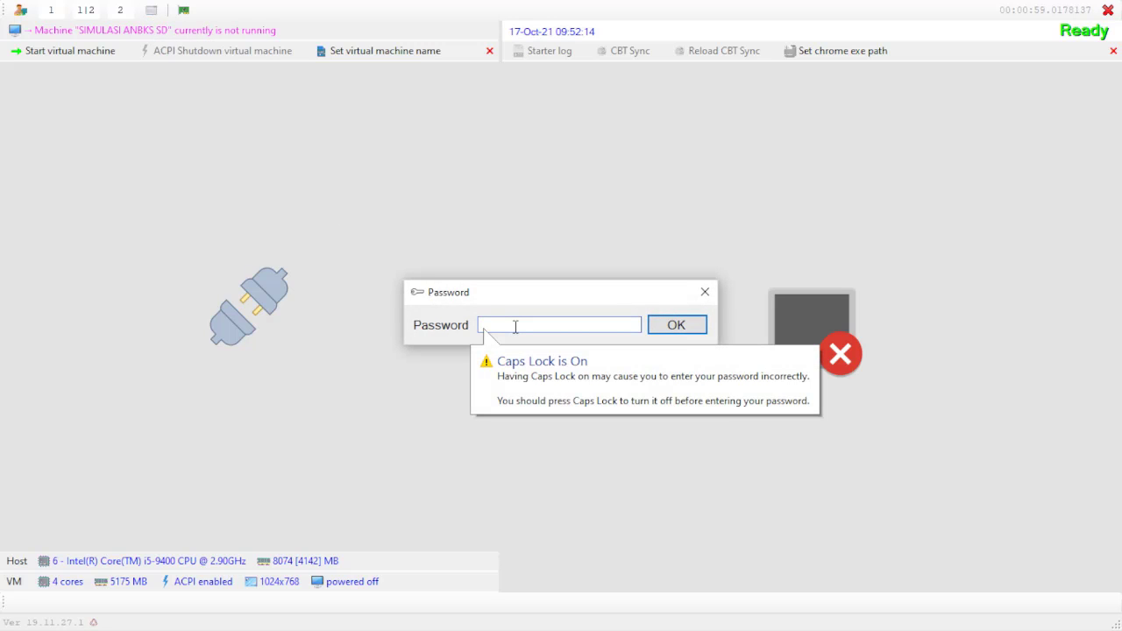
key("Caps_Lock")
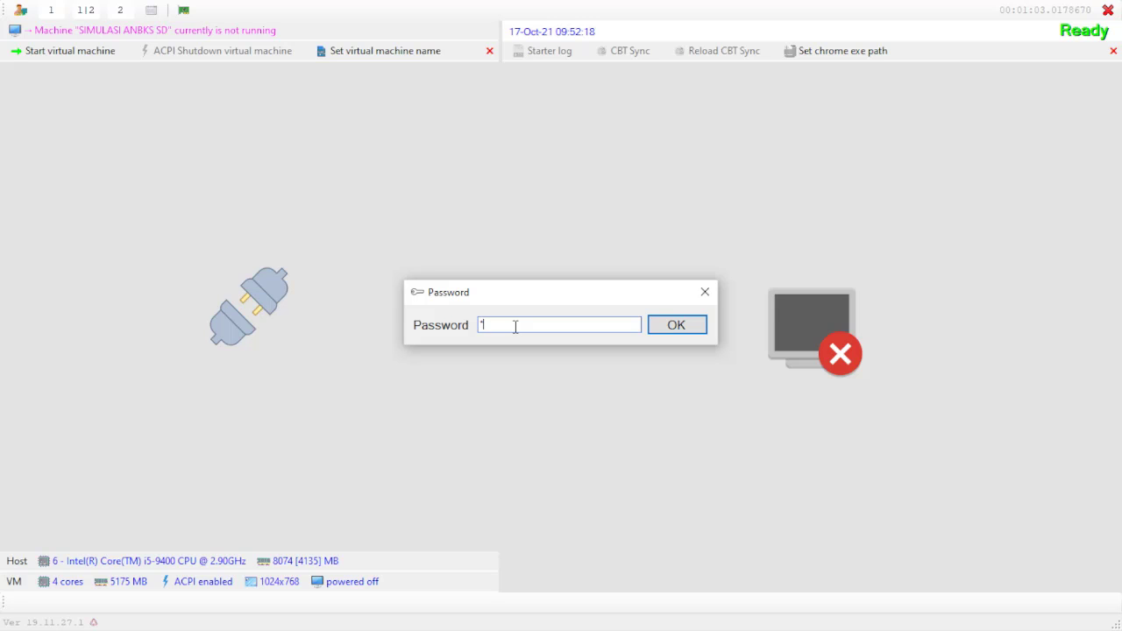
key("Return")
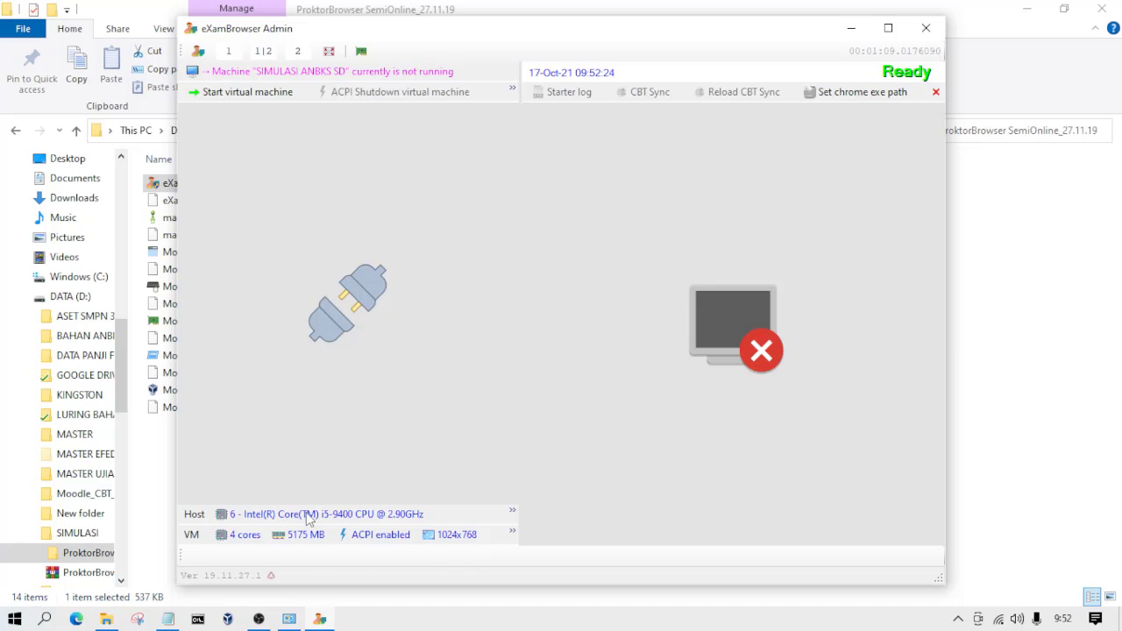
Step: In Notepad, add the window-mode password on an indented line below "1. PROKTOR BROWSER", and return to eXamBrowser Admin
left_click(169, 620)
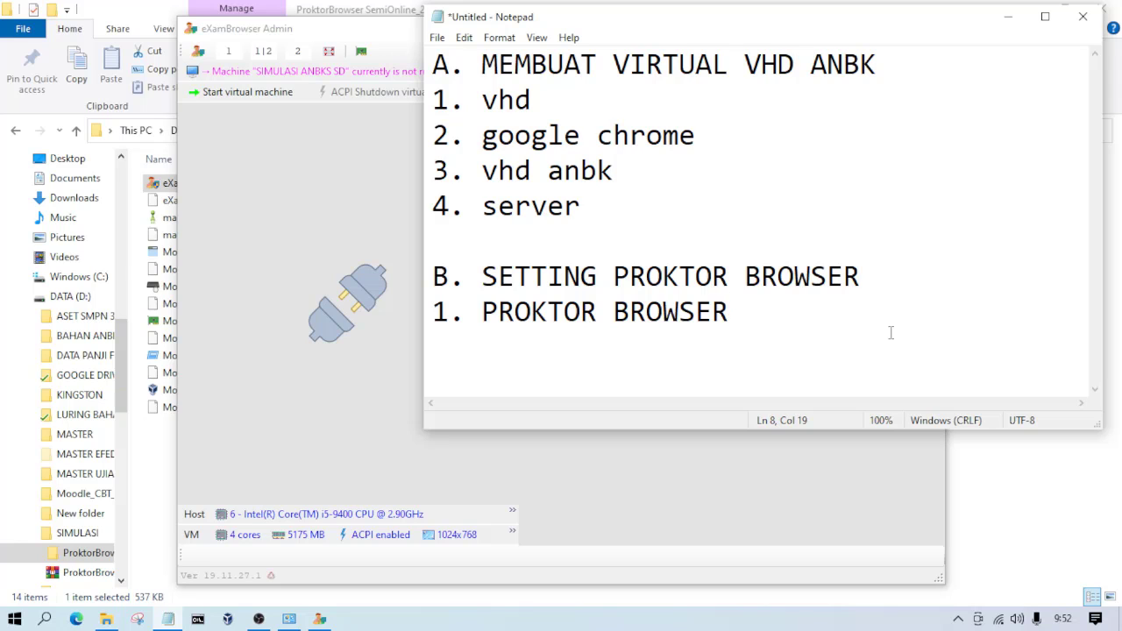
key("Return")
key("Tab")
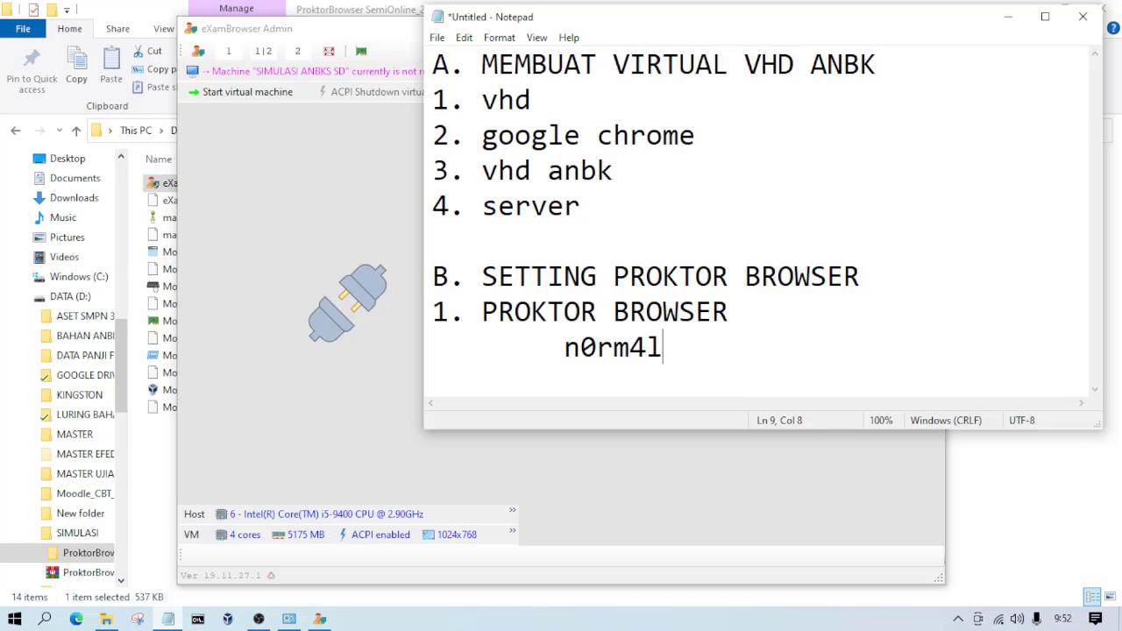
left_click(570, 358)
key("BackSpace")
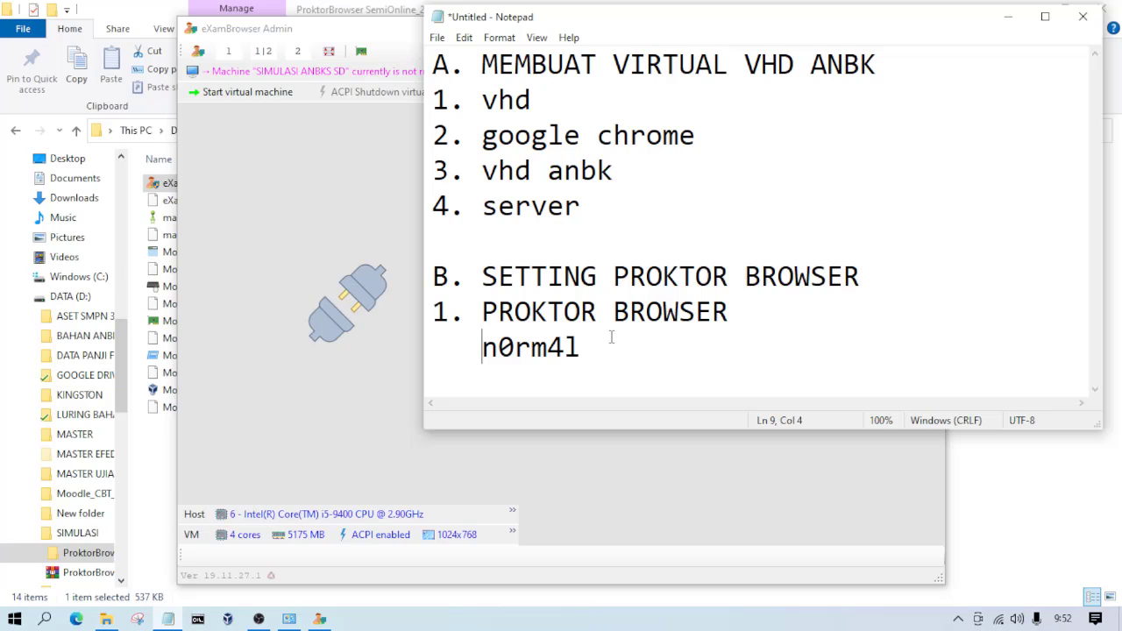
left_click(726, 465)
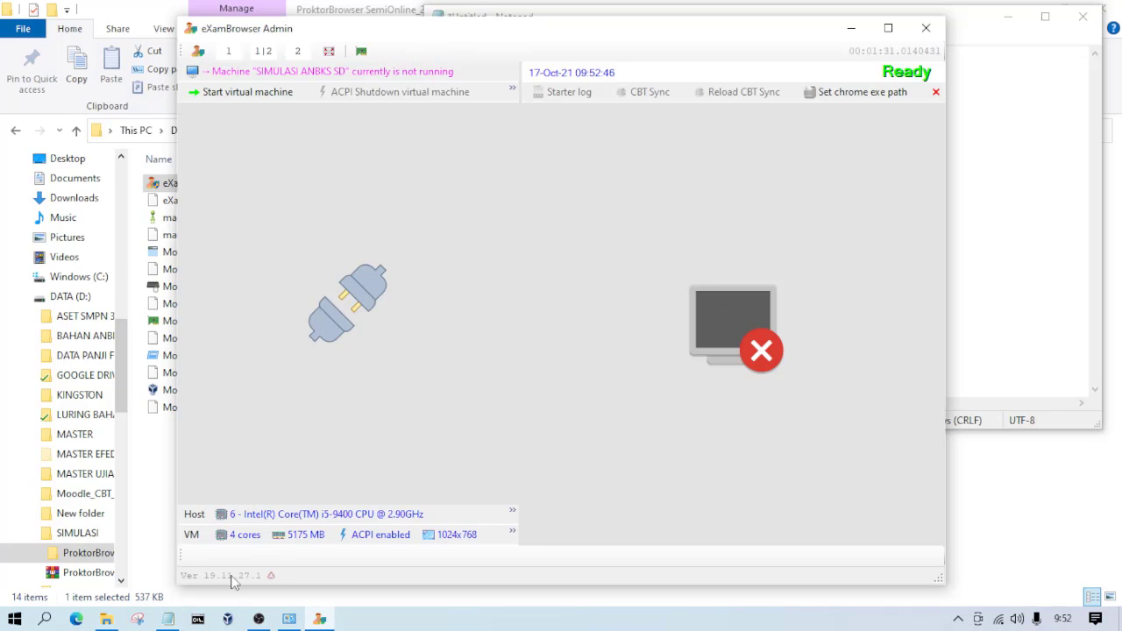
Step: Show the desktop and pin Google Chrome to the taskbar from Windows search
left_click(1120, 619)
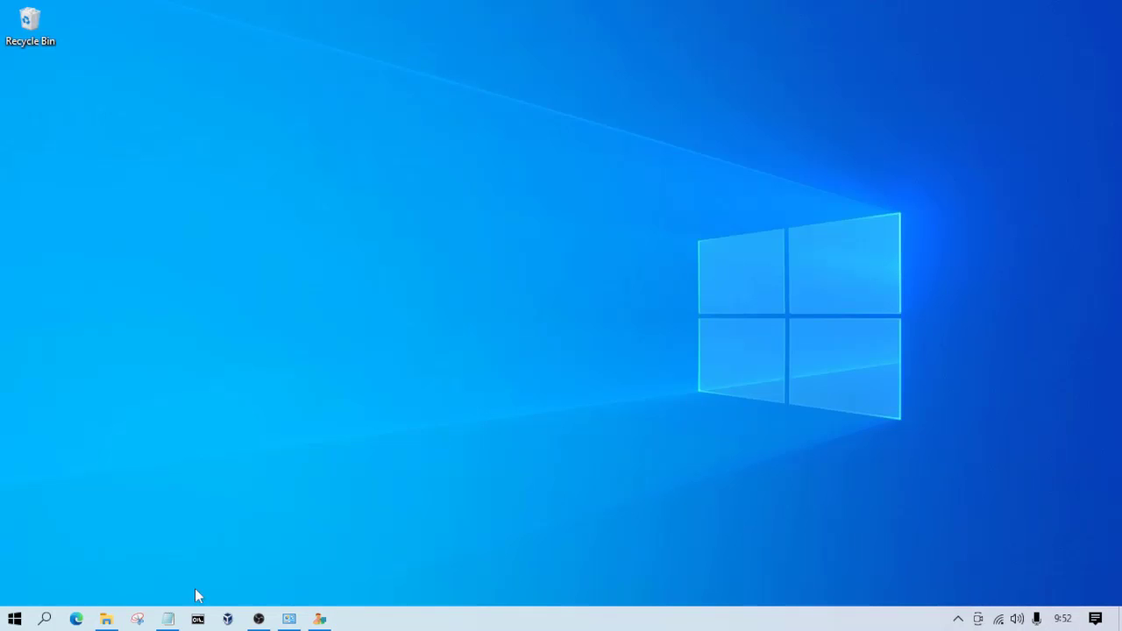
left_click(44, 619)
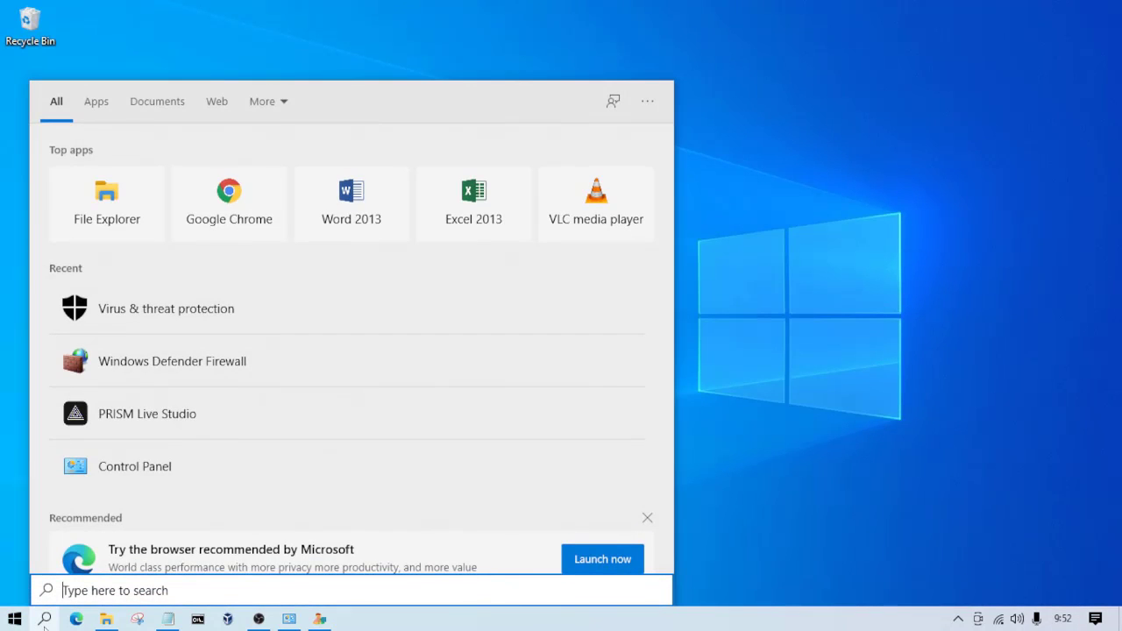
right_click(208, 214)
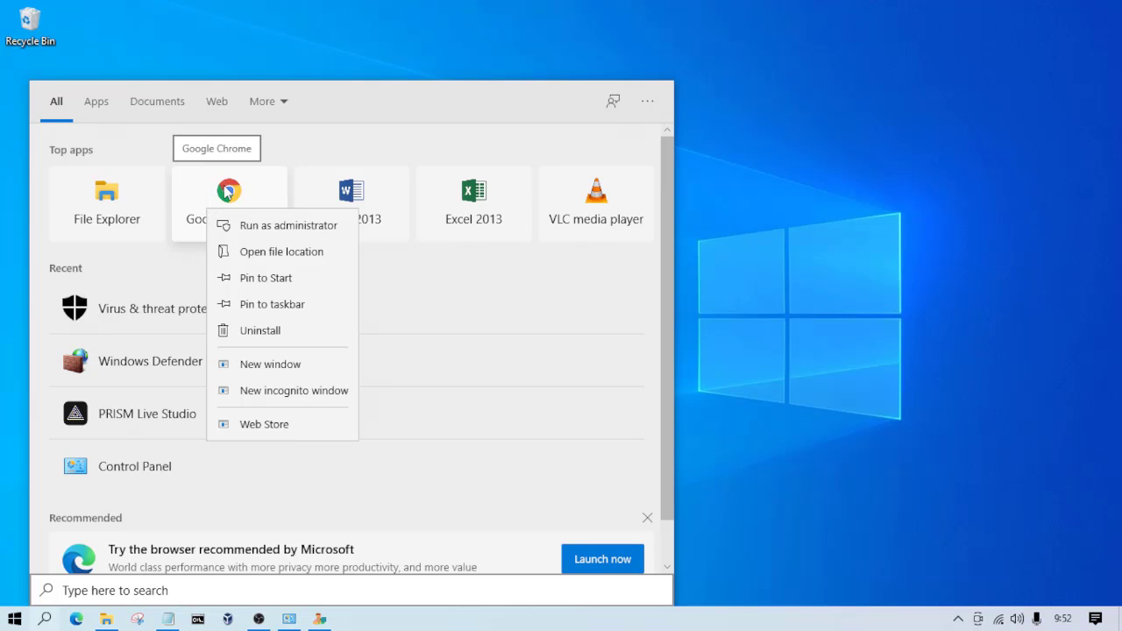
left_click(292, 314)
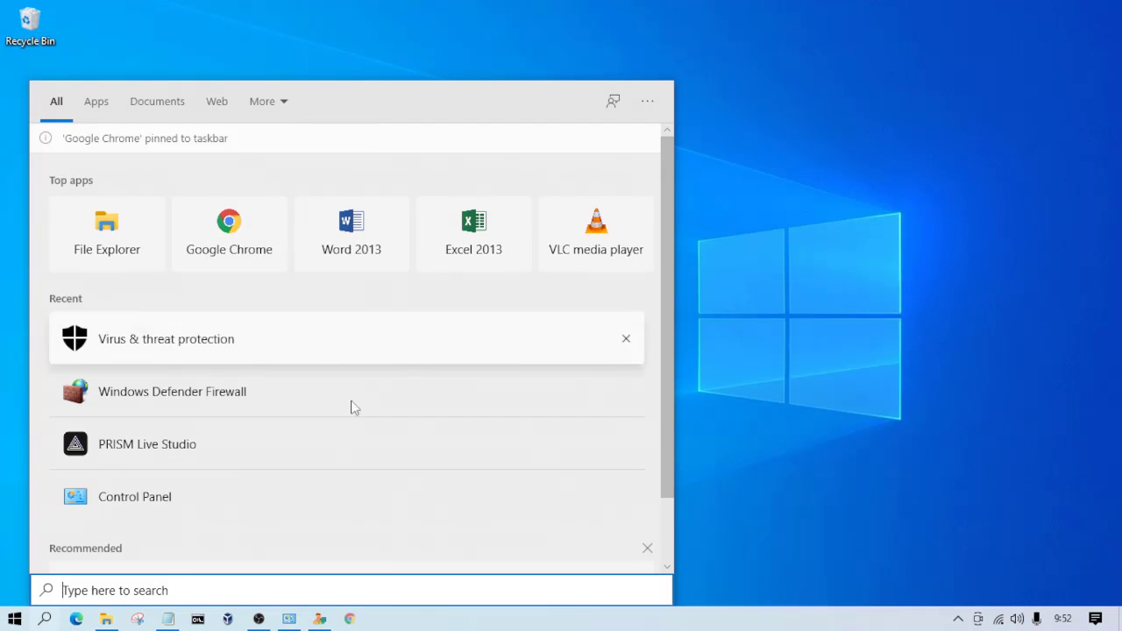
left_click(424, 624)
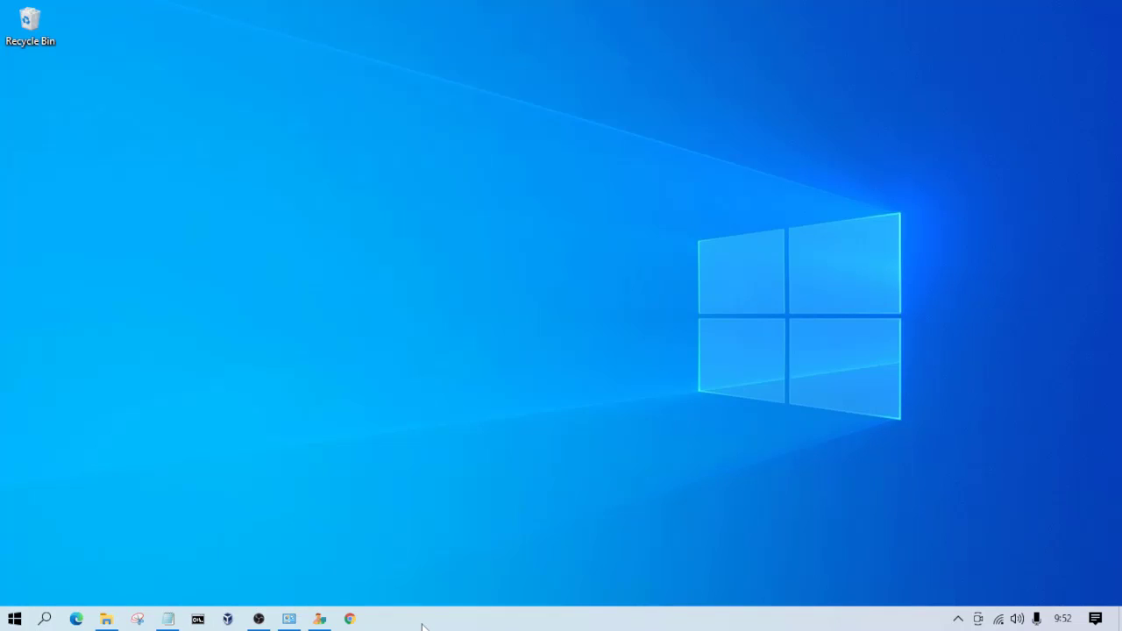
Step: Open the pinned Google Chrome shortcut's properties and copy the full target path to chrome.exe without its quotation marks
right_click(350, 623)
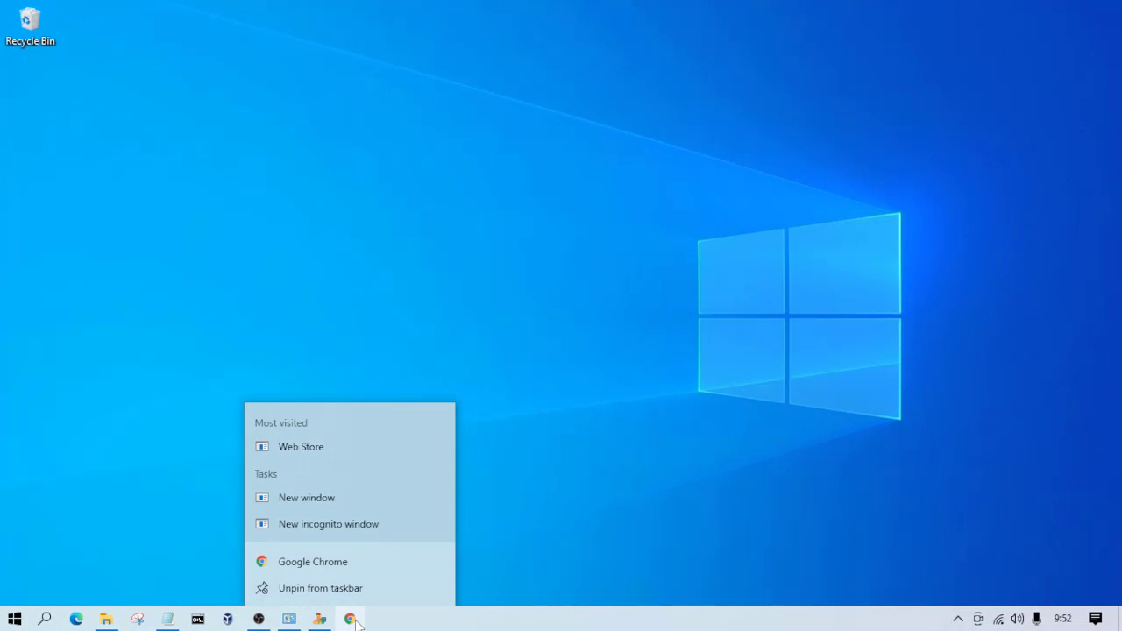
right_click(362, 564)
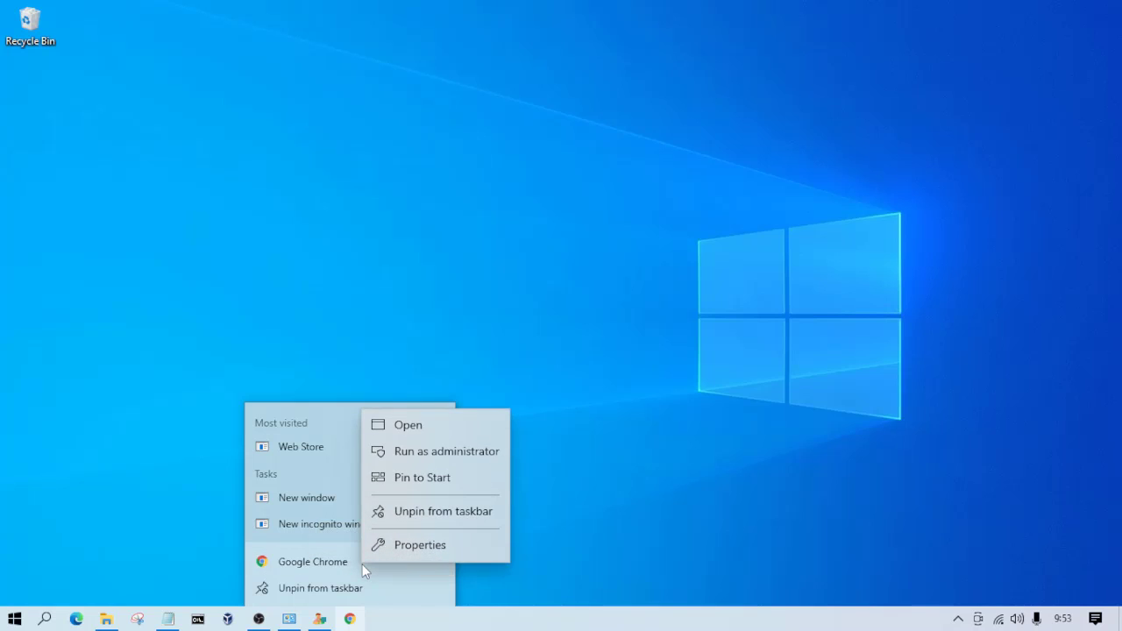
left_click(389, 625)
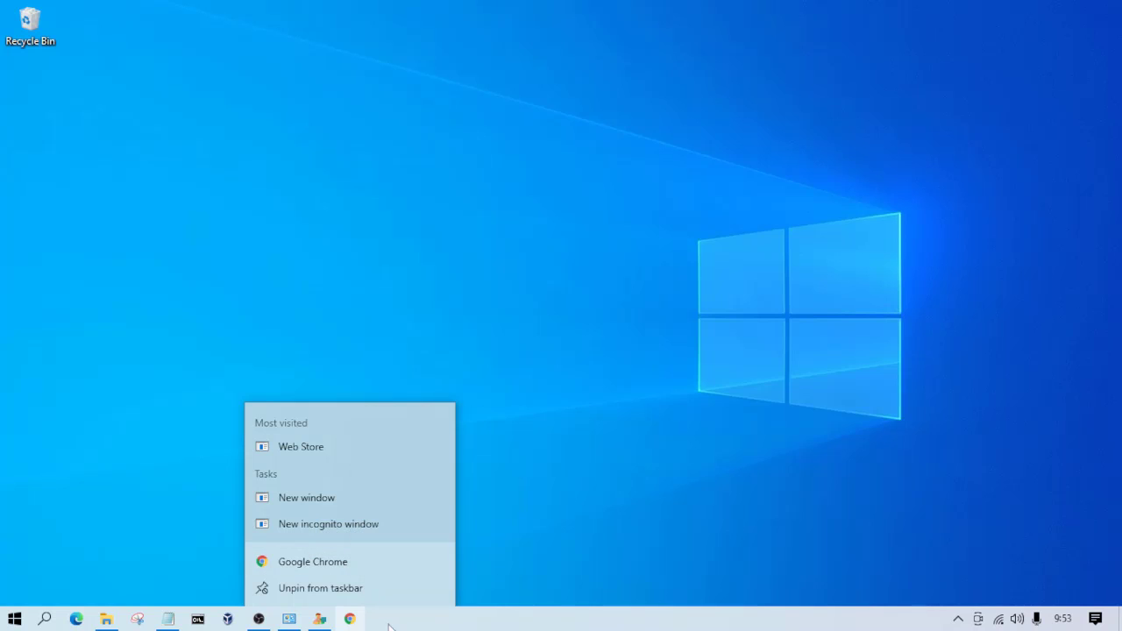
right_click(333, 564)
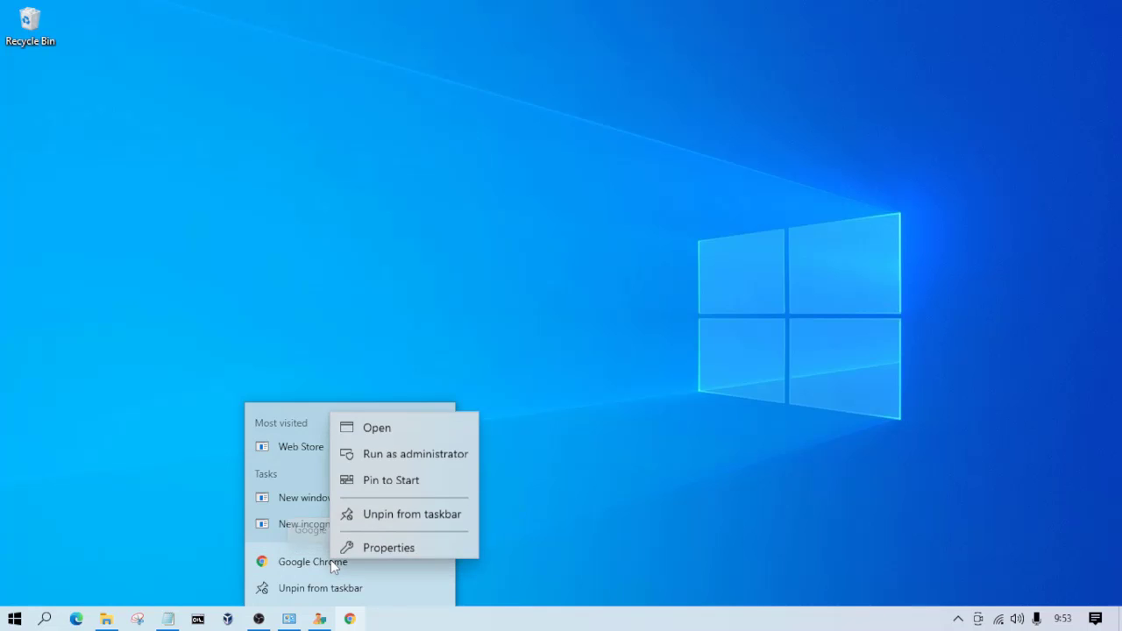
left_click(389, 543)
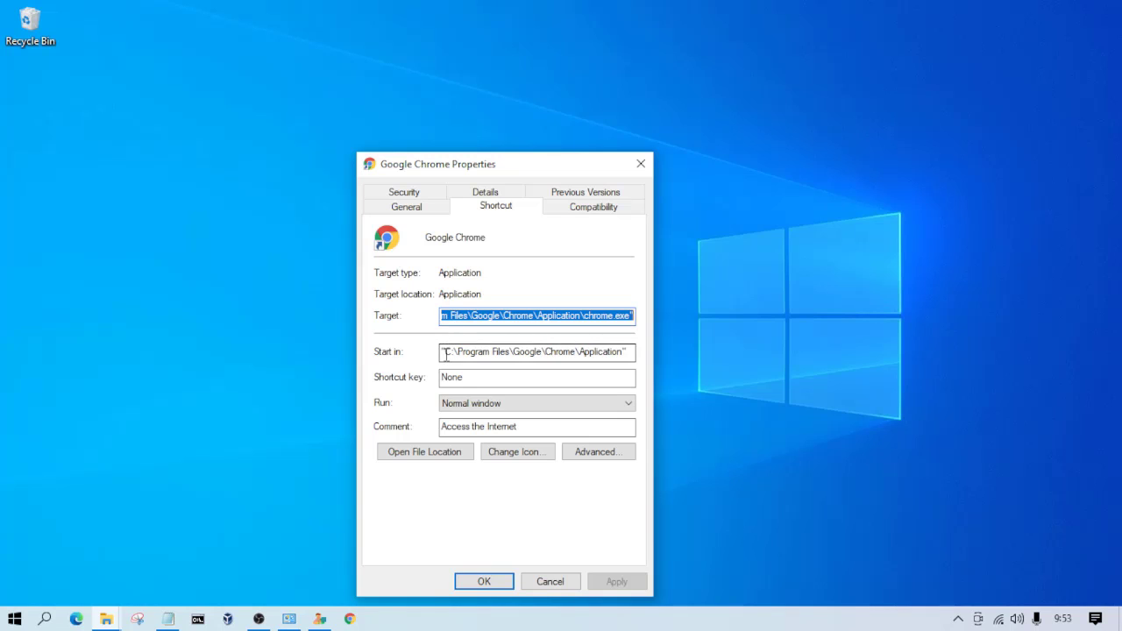
left_click(457, 315)
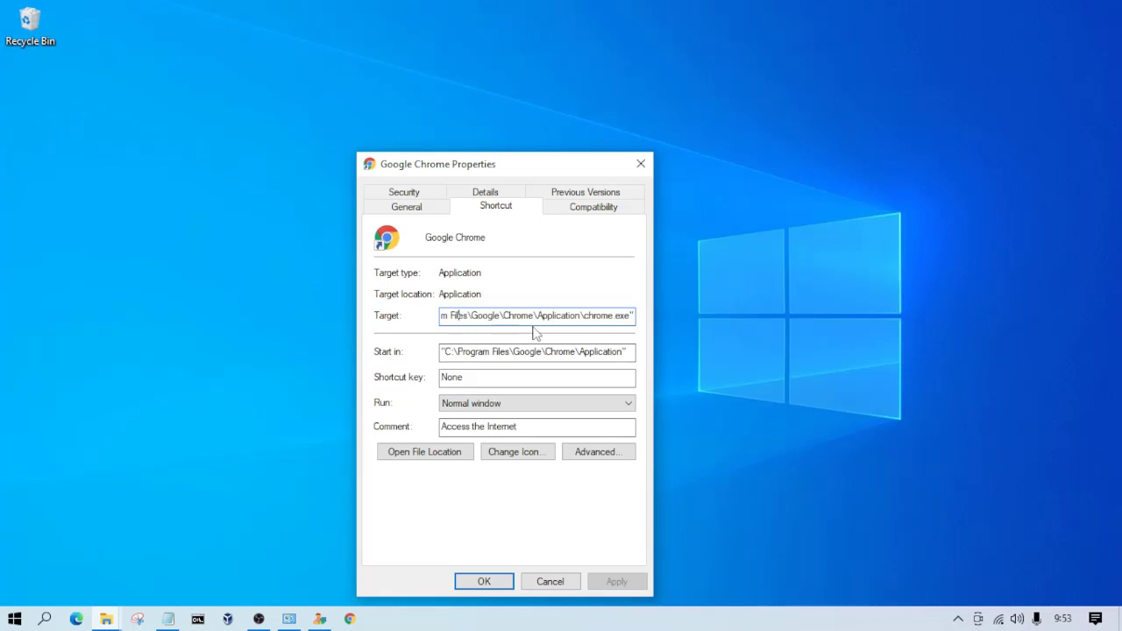
left_click_drag(630, 321, 448, 318)
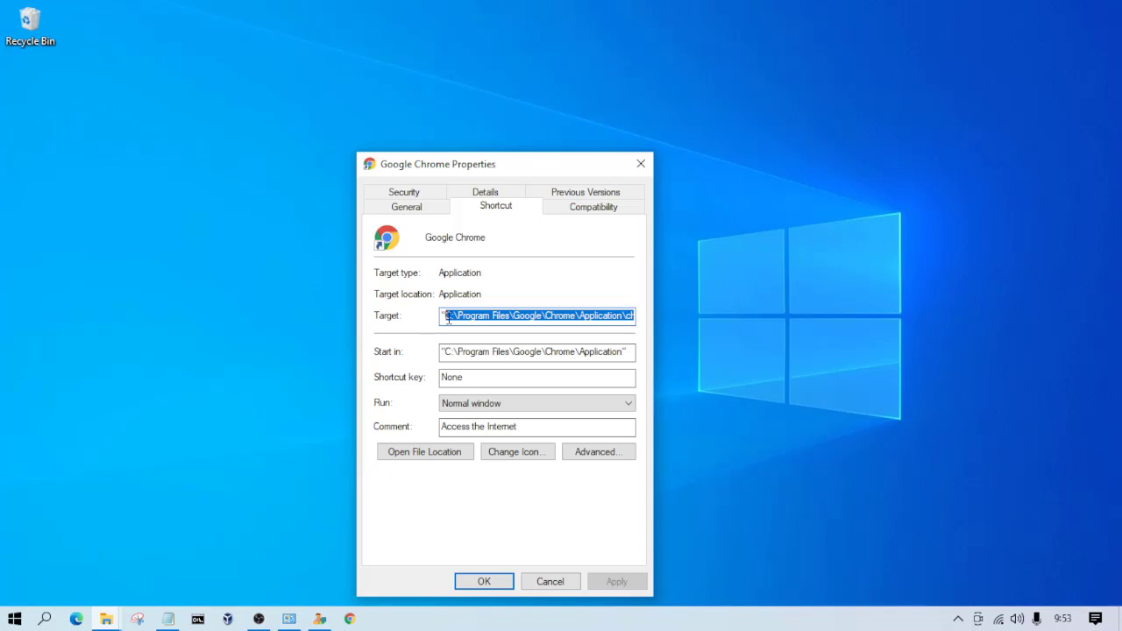
right_click(447, 319)
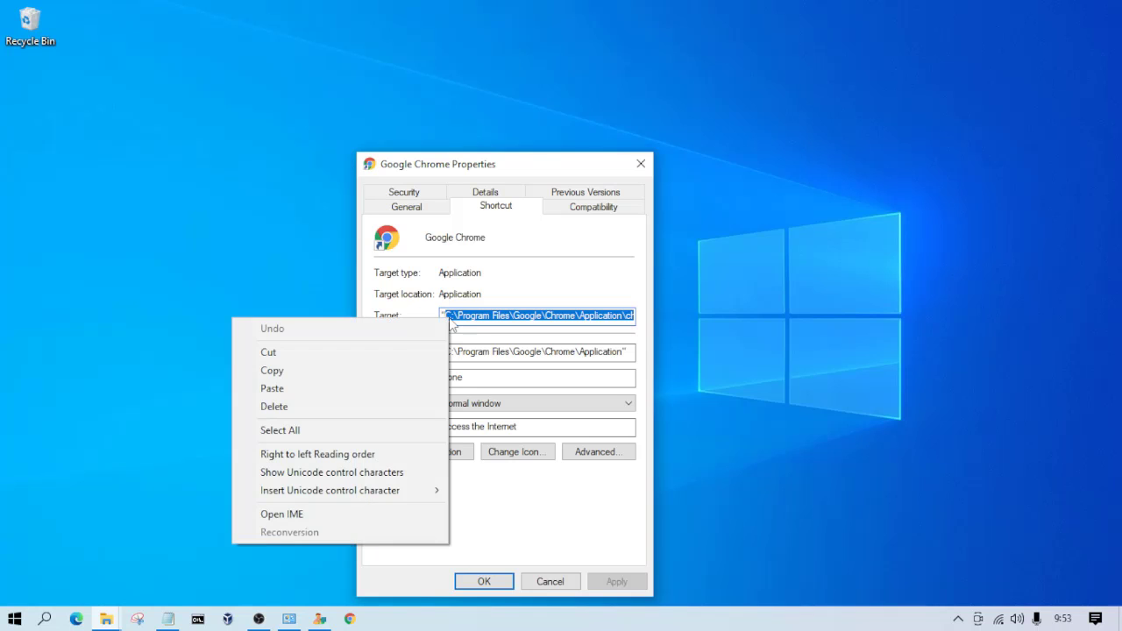
left_click(330, 371)
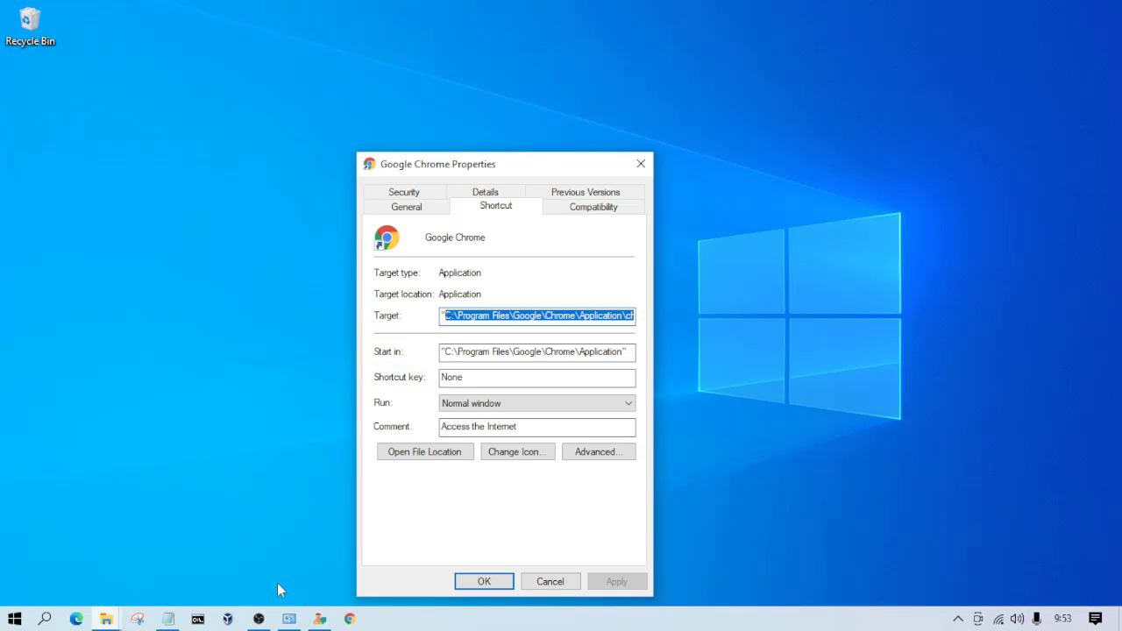
Step: In eXamBrowser Admin, set the Chrome executable path using the copied path to chrome.exe
left_click(320, 619)
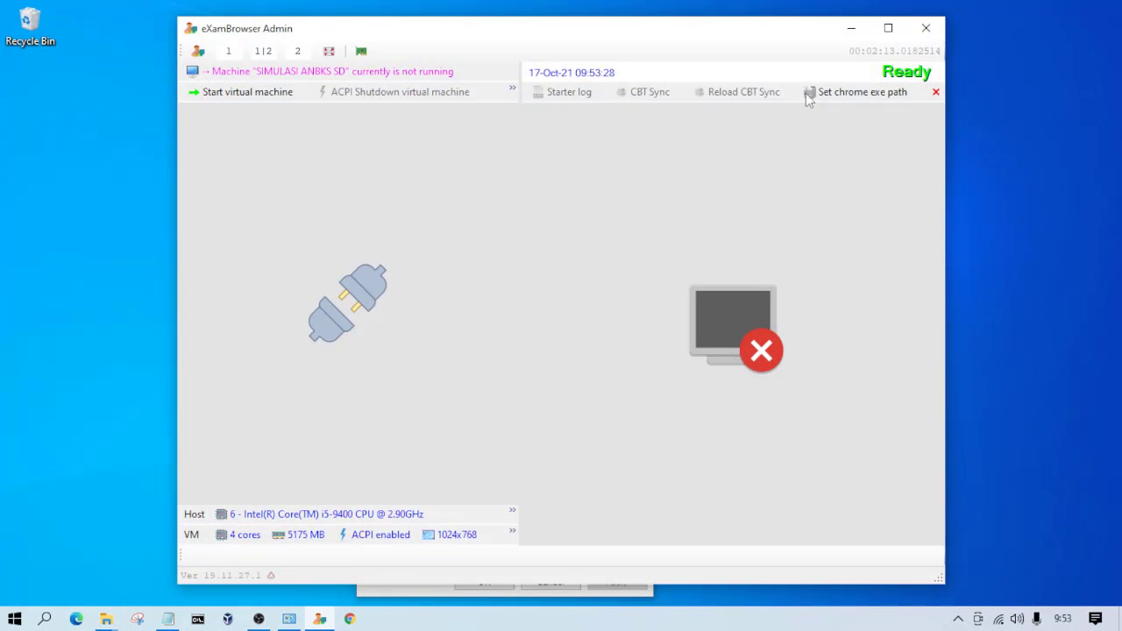
left_click(858, 93)
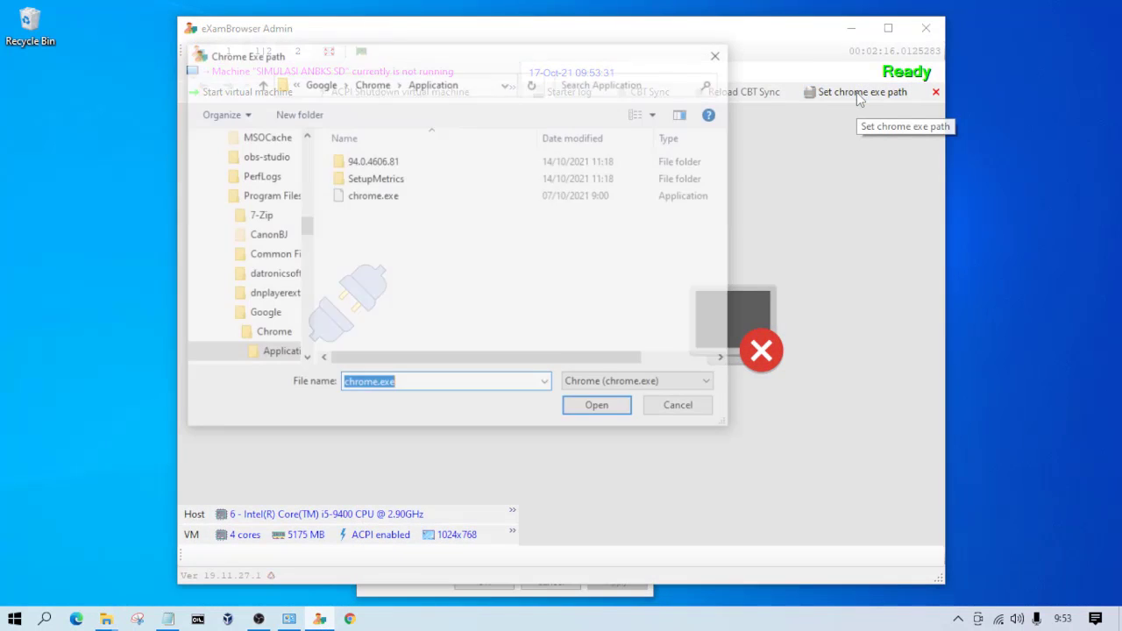
left_click(436, 81)
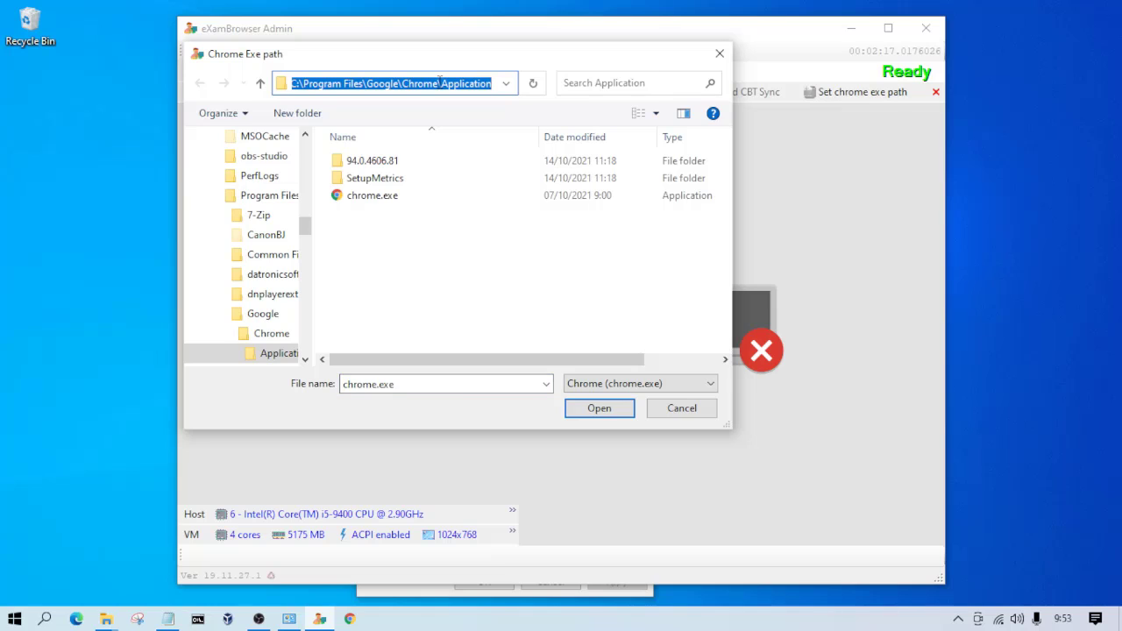
key("ctrl+v")
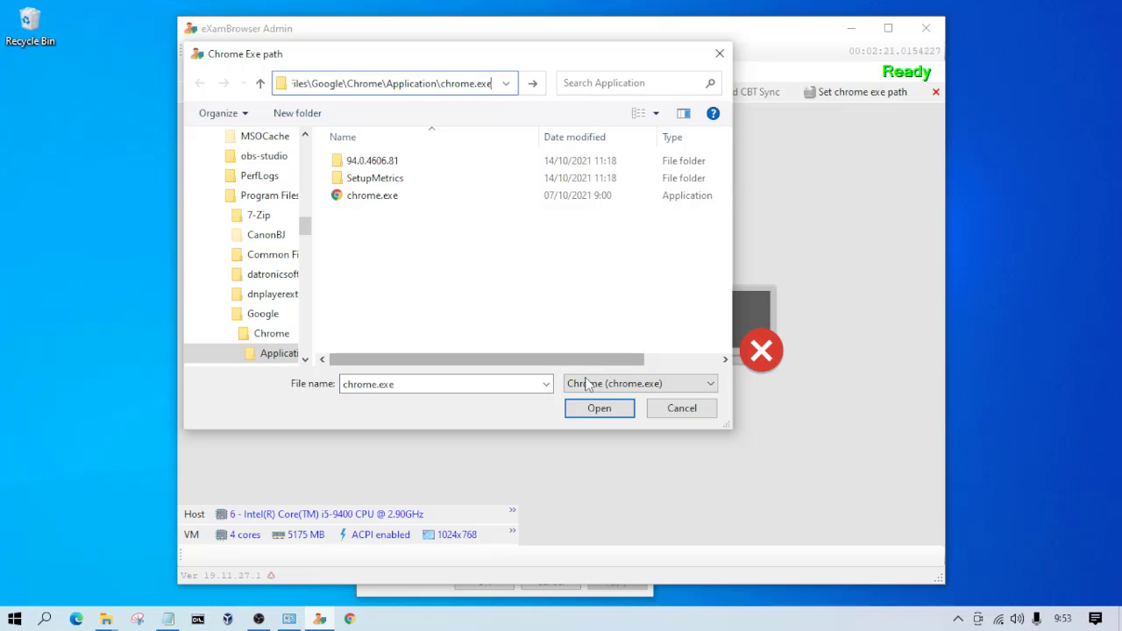
left_click(601, 406)
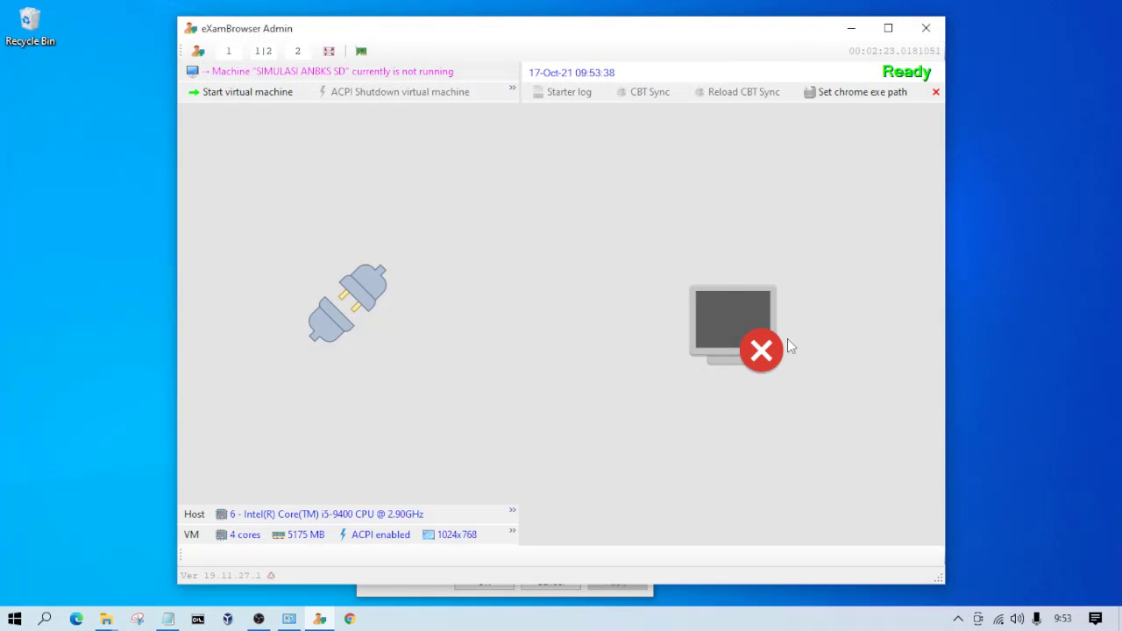
Step: Reopen the Chrome executable path selection and choose chrome.exe from the Chrome Application folder
left_click(869, 93)
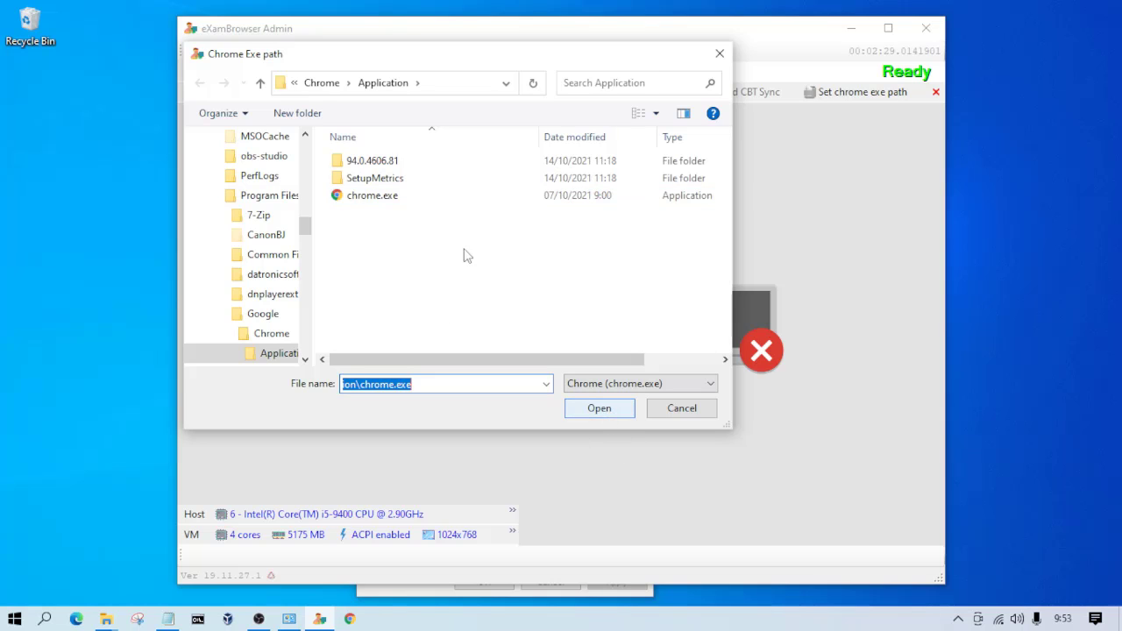
left_click(374, 198)
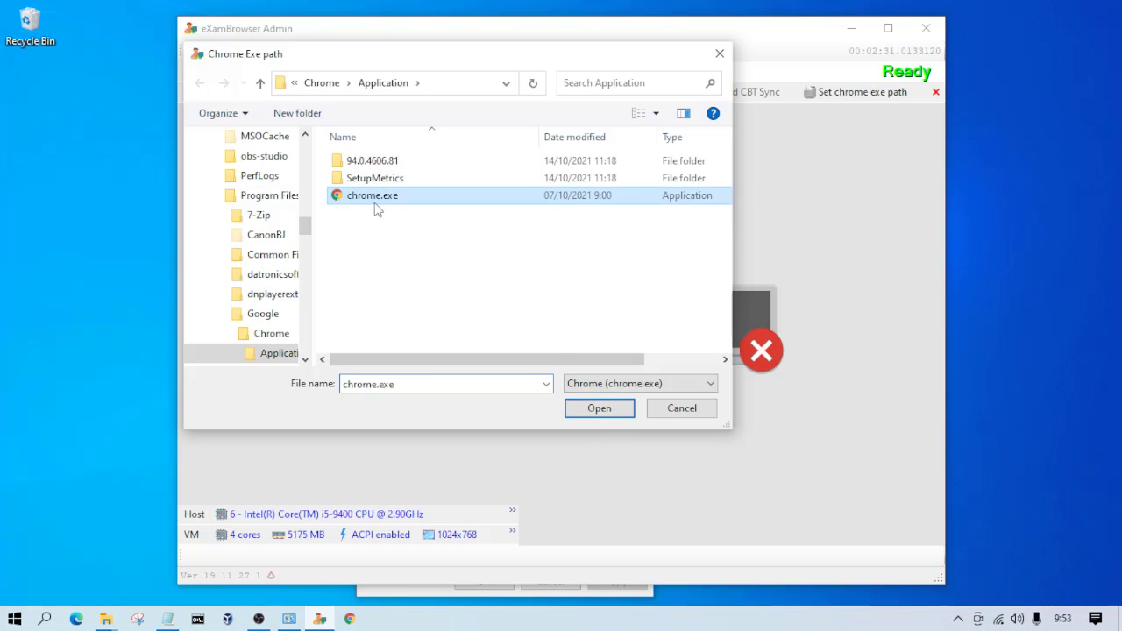
left_click(579, 405)
Step: Maximize the window, start the SIMULASI ANBKS SD virtual machine and unlock its BitLocker drive with the password
left_click(886, 28)
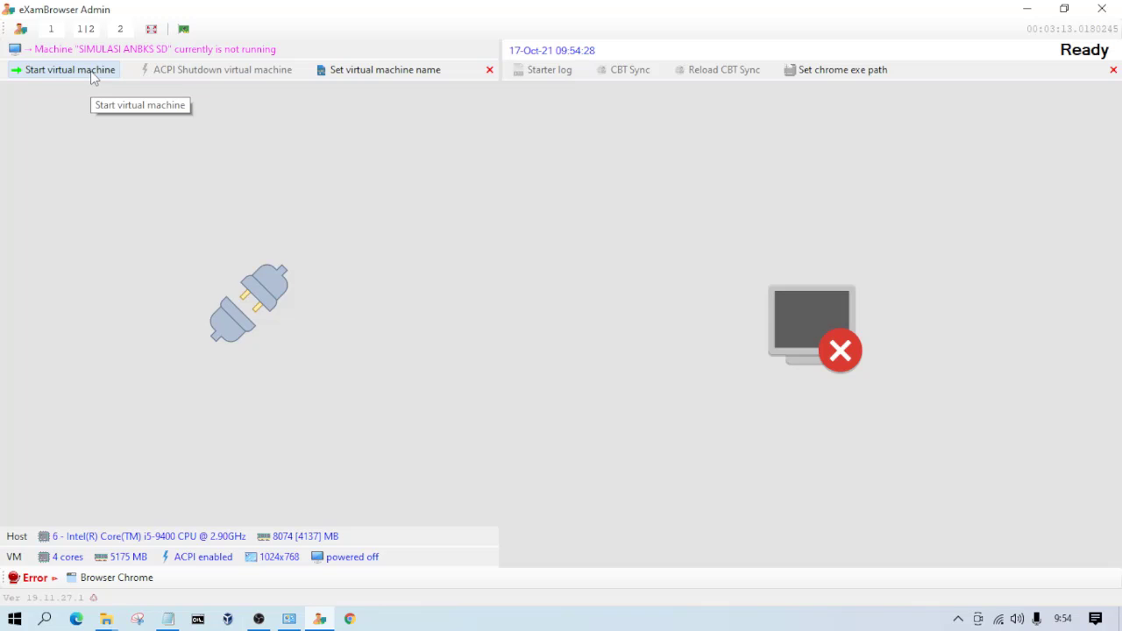
left_click(94, 77)
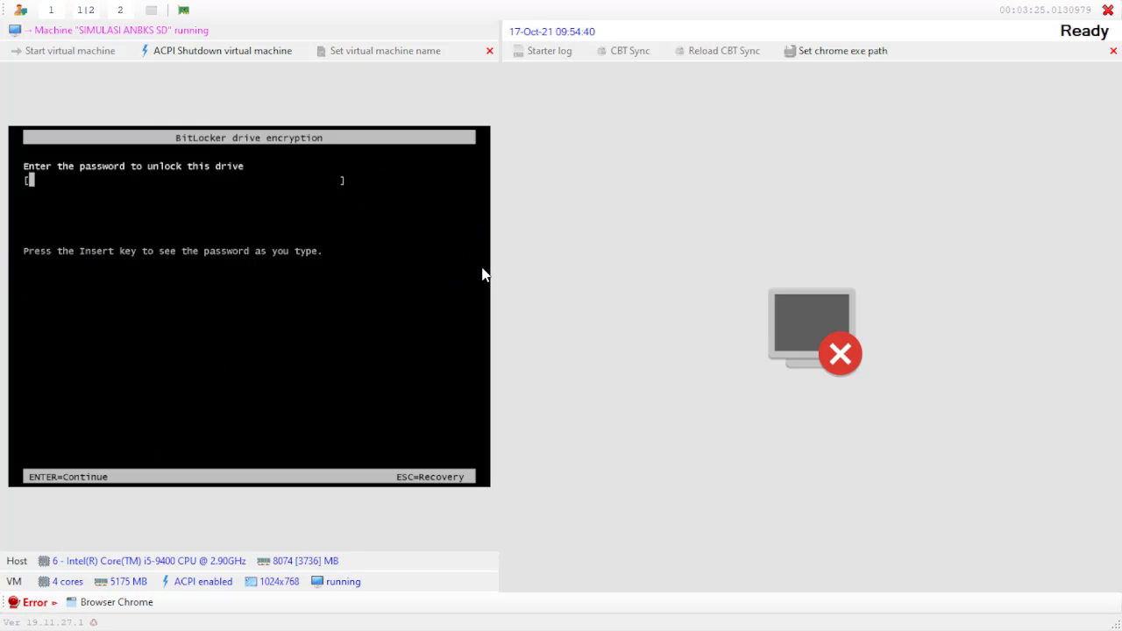
key("Return")
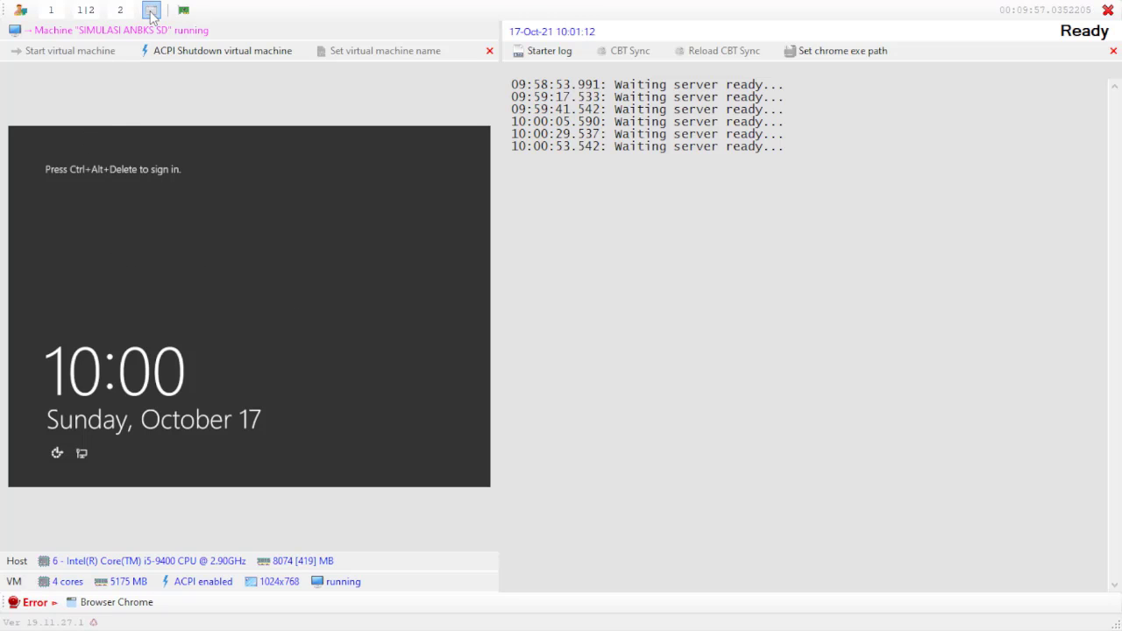
Step: Show only the CBT Sync panel with the starter log, without the virtual machine view
left_click(120, 10)
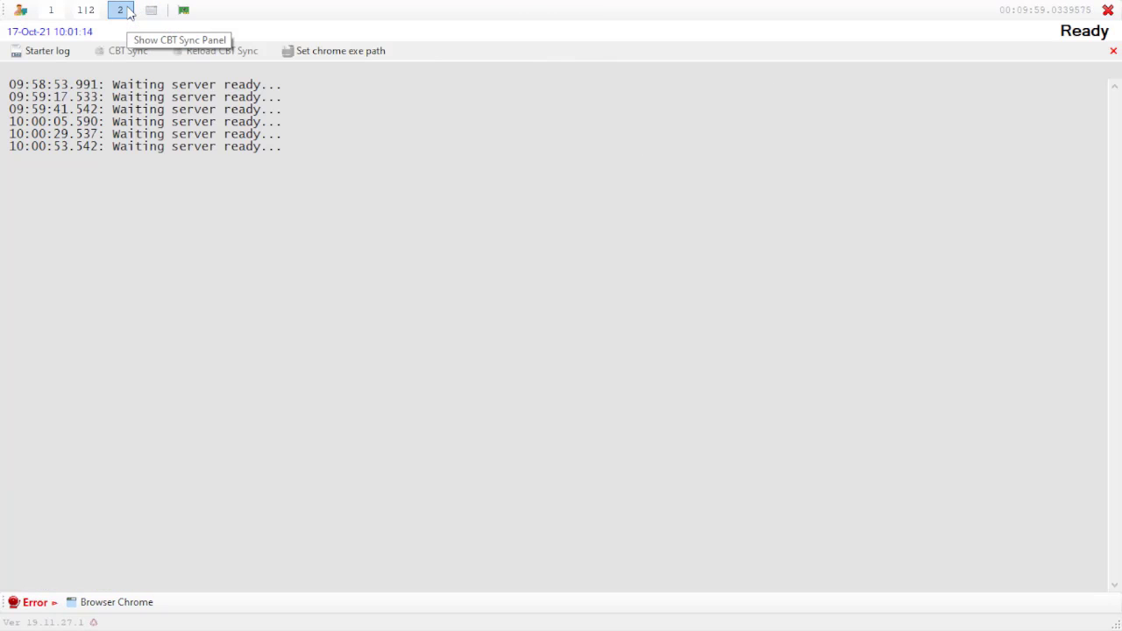